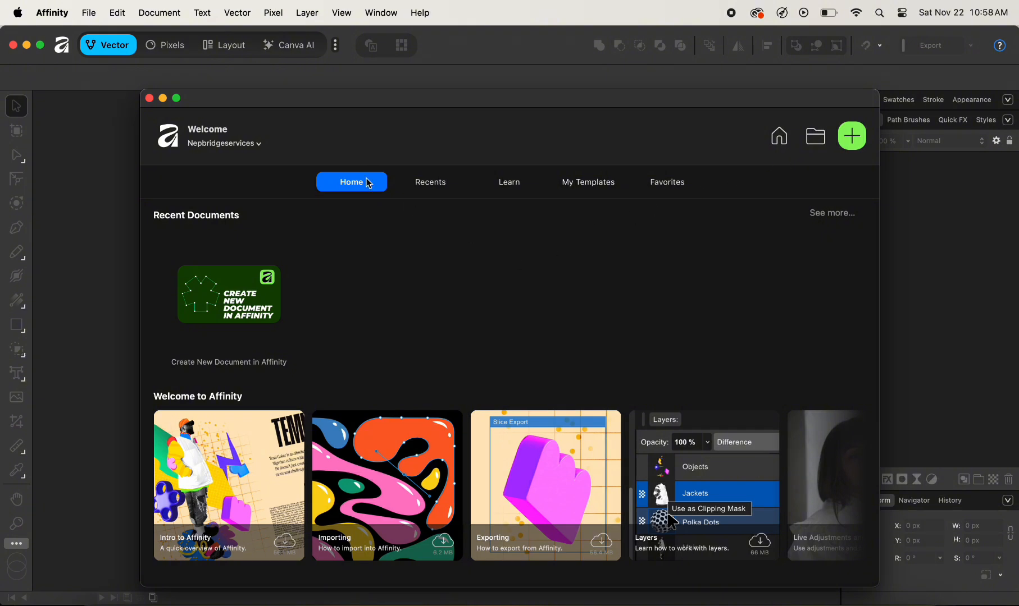
Step: Close the welcome window and start a new custom studio named "Tildes Studio"
{"action": "left_click", "coordinate": [149, 99]}
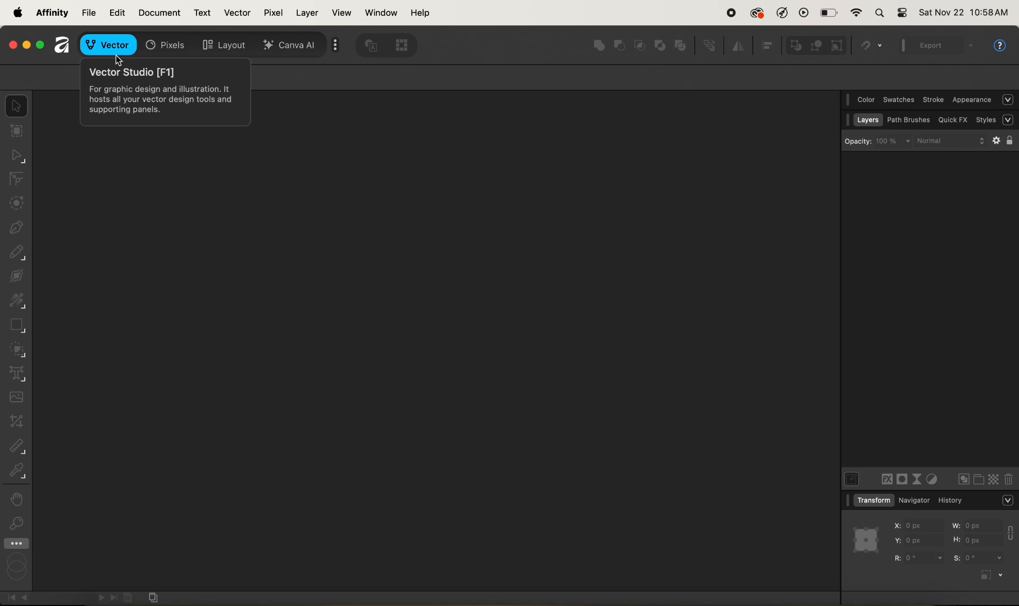
{"action": "left_click", "coordinate": [336, 45]}
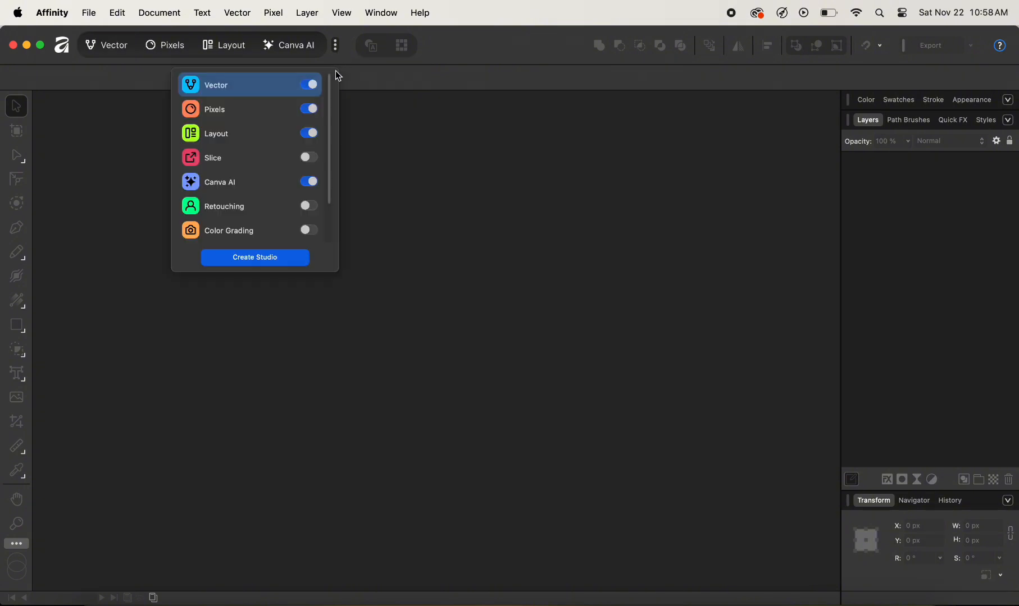
{"action": "left_click", "coordinate": [256, 258]}
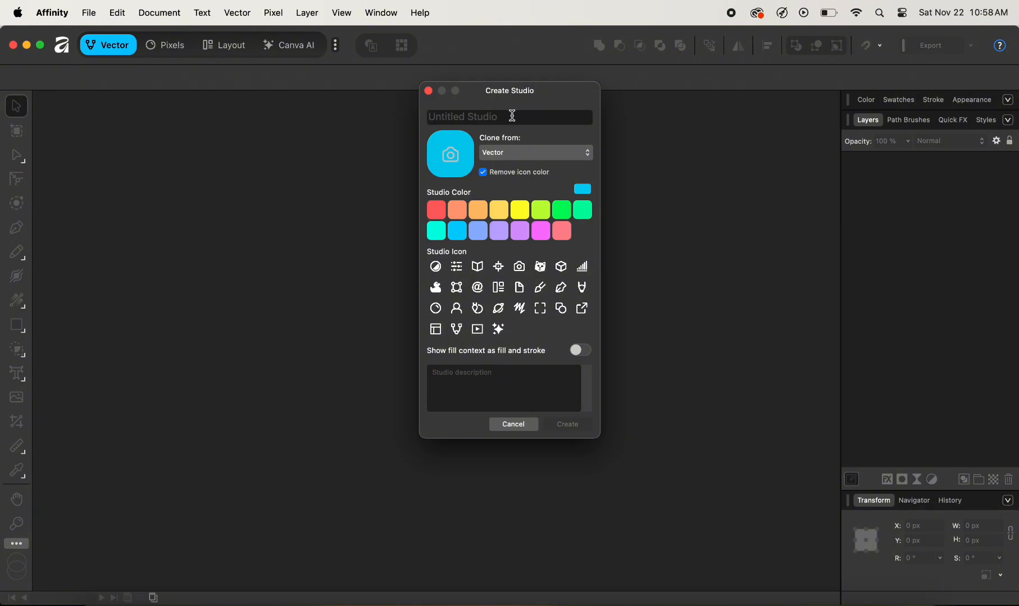
{"action": "type", "text": "Til"}
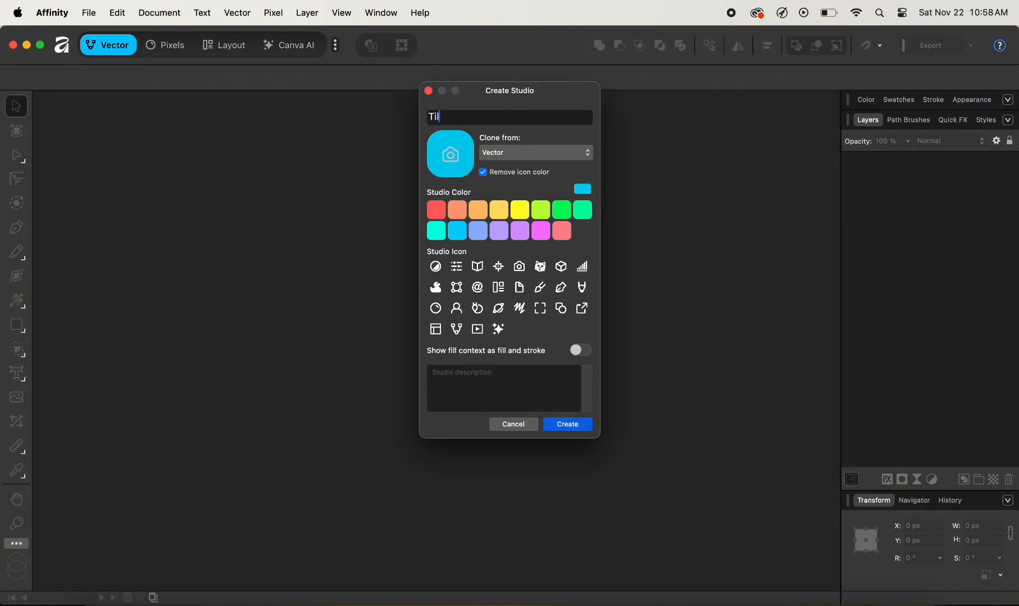
{"action": "type", "text": "des Studio"}
Step: Give the new studio the light orange preset color and the duck icon
{"action": "left_click", "coordinate": [588, 191]}
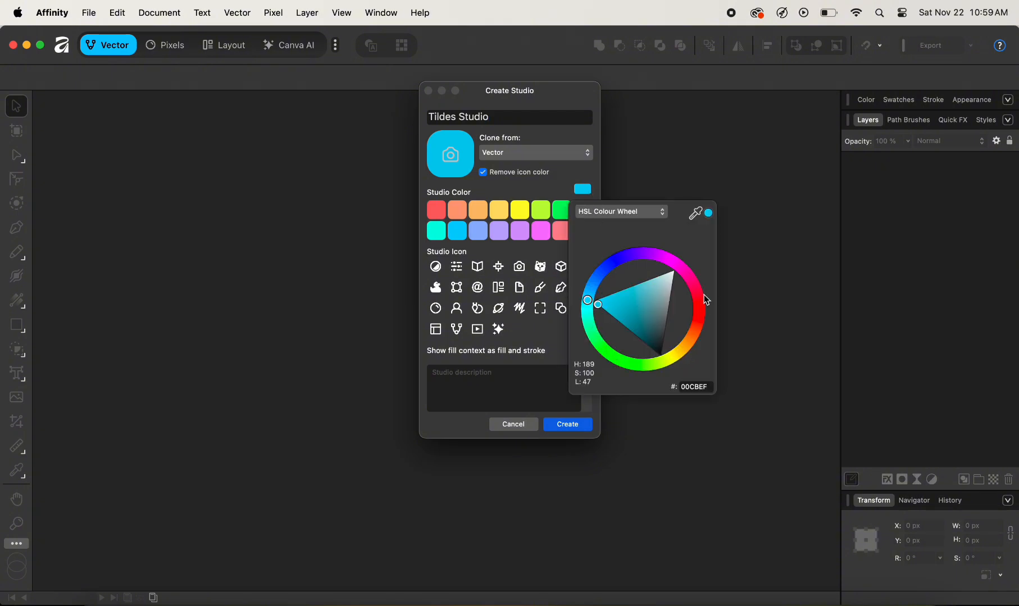
{"action": "left_click", "coordinate": [545, 193]}
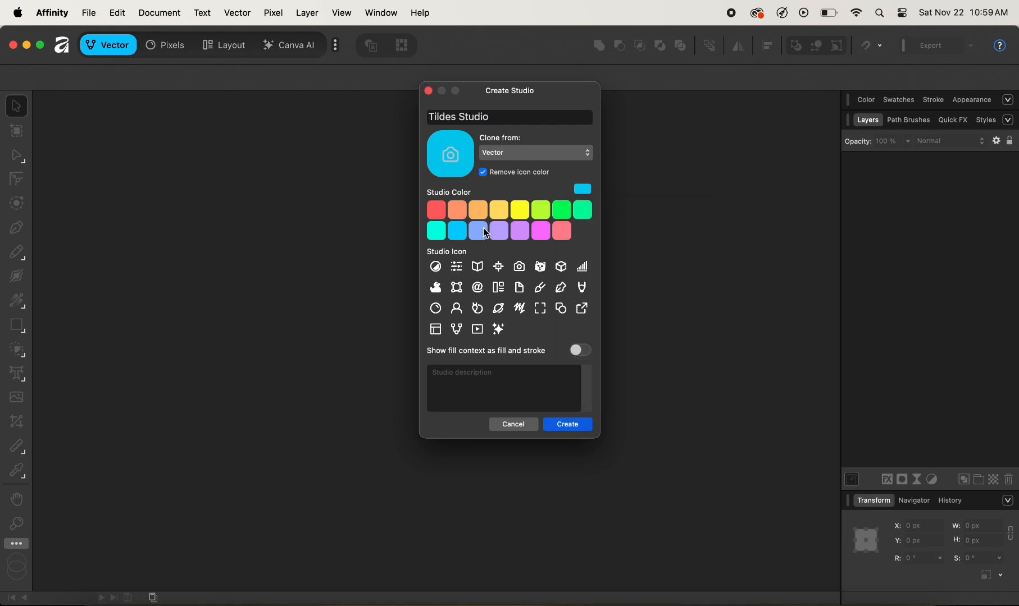
{"action": "left_click", "coordinate": [457, 212]}
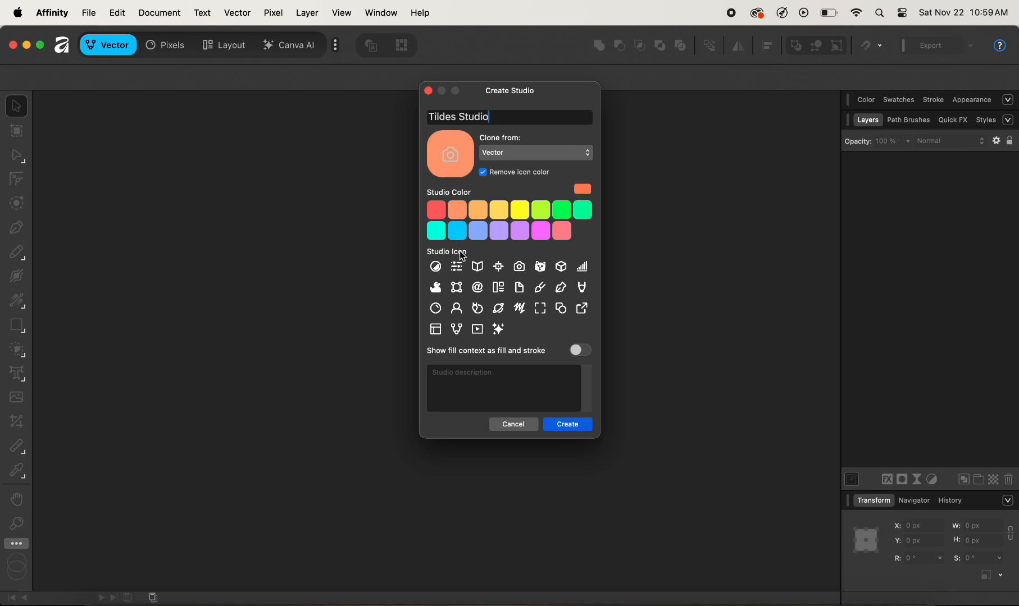
{"action": "left_click", "coordinate": [436, 288]}
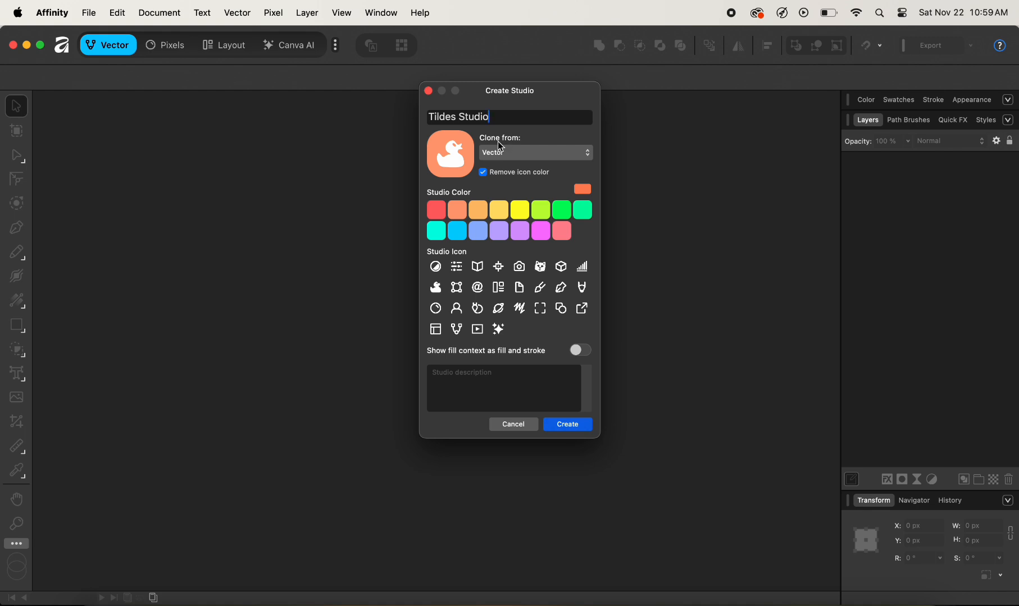
Step: Set the studio to clone from None and create it
{"action": "left_click", "coordinate": [526, 151]}
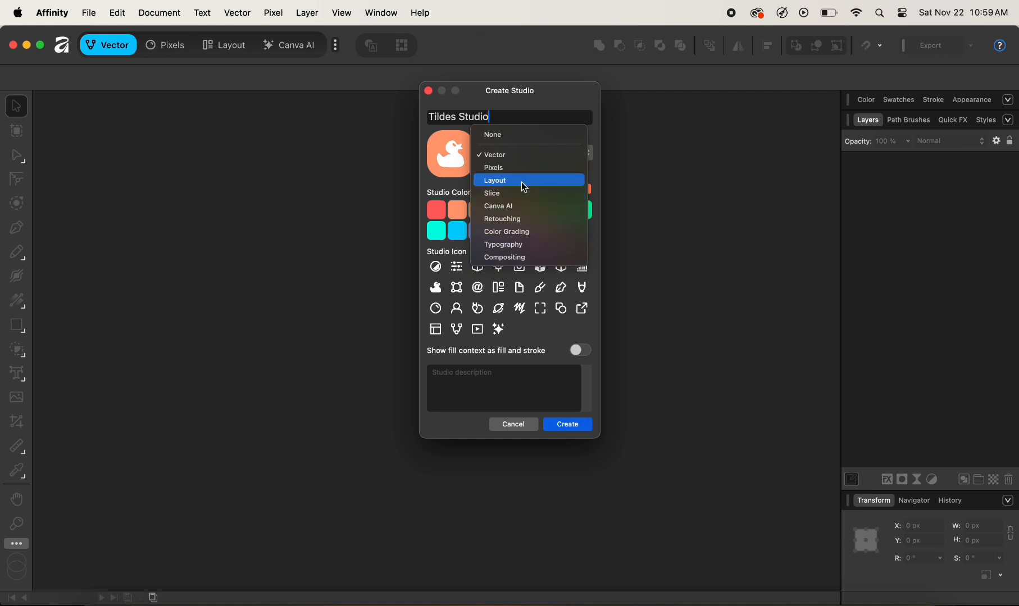
{"action": "left_click", "coordinate": [524, 137]}
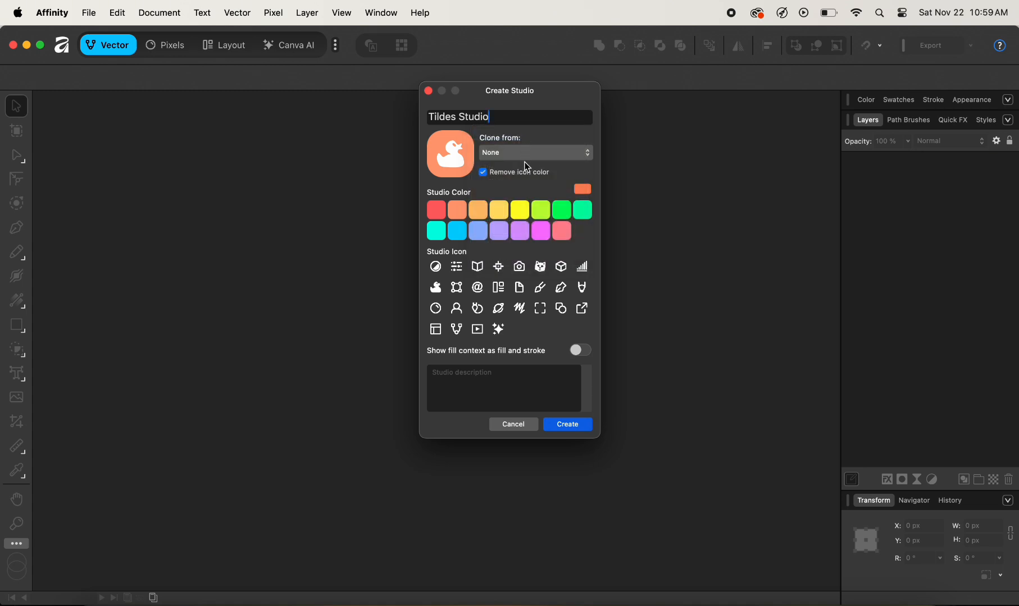
{"action": "left_click", "coordinate": [572, 425]}
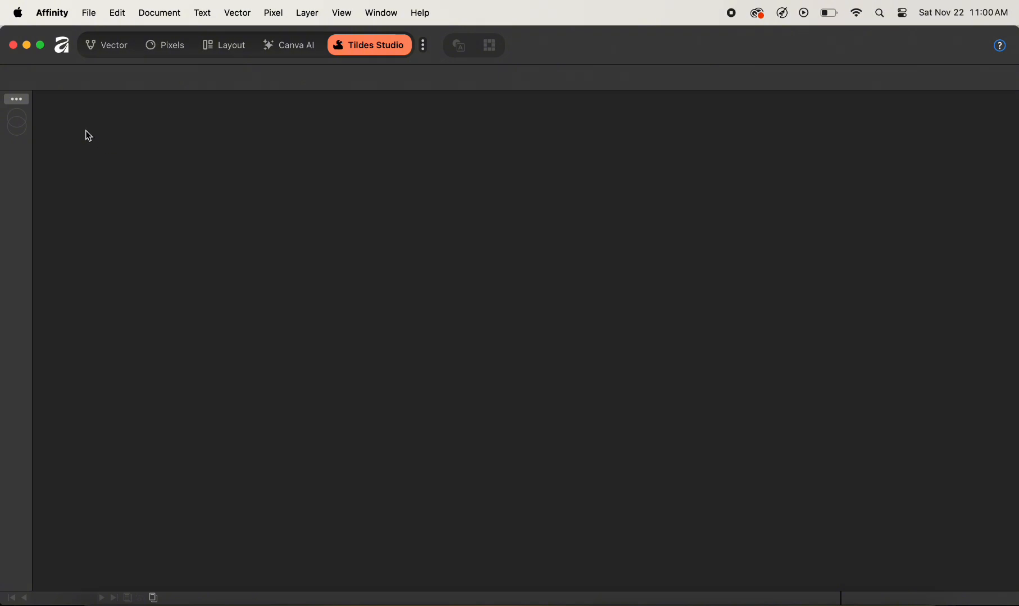
Step: Customize the empty tool list with the Move, Artboard, View and Zoom tools from the General category, in that order
{"action": "left_click", "coordinate": [17, 100]}
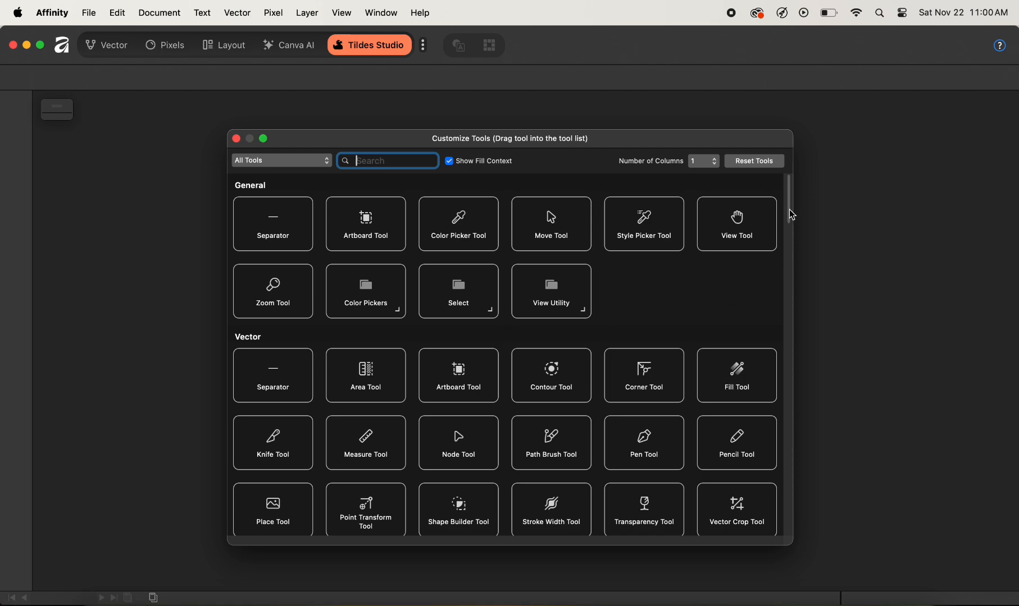
{"action": "mouse_move", "coordinate": [791, 215]}
{"action": "left_mouse_down"}
{"action": "mouse_move", "coordinate": [806, 419]}
{"action": "mouse_move", "coordinate": [794, 500]}
{"action": "mouse_move", "coordinate": [787, 171]}
{"action": "left_mouse_up"}
{"action": "left_click", "coordinate": [302, 168]}
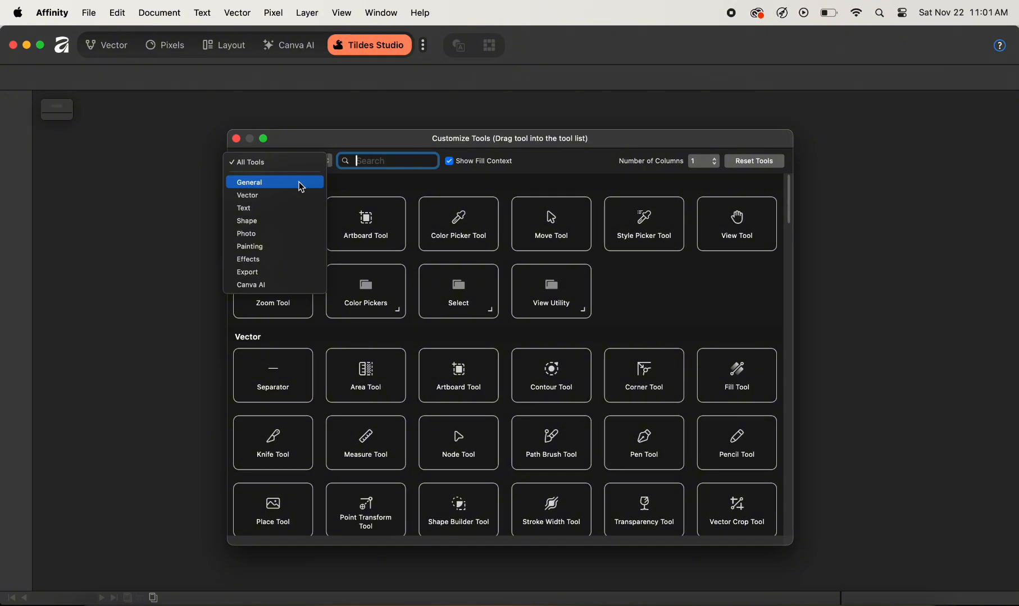
{"action": "left_click", "coordinate": [301, 184]}
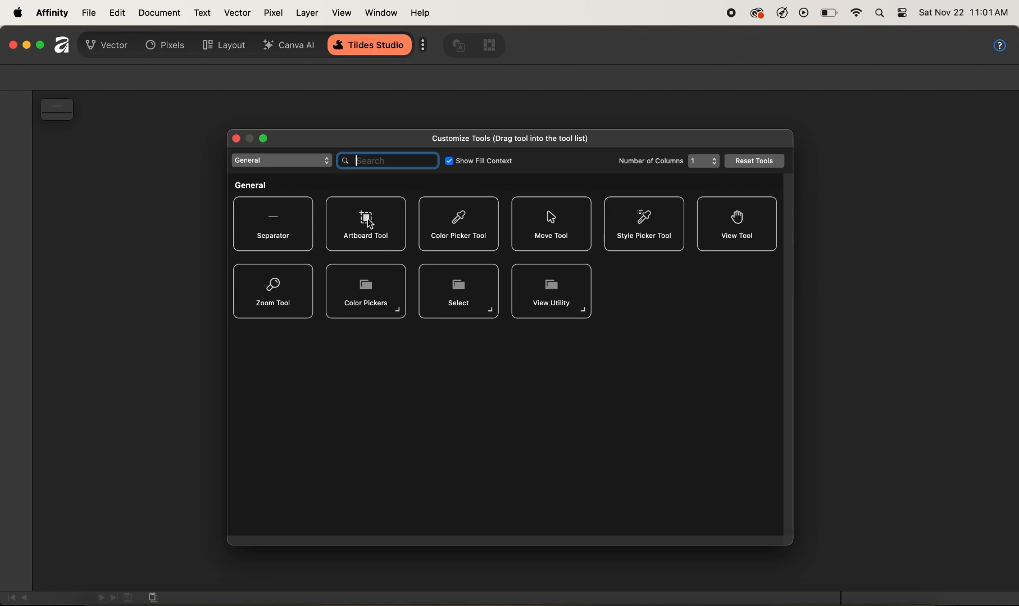
{"action": "left_click_drag", "start_coordinate": [563, 230], "coordinate": [13, 109]}
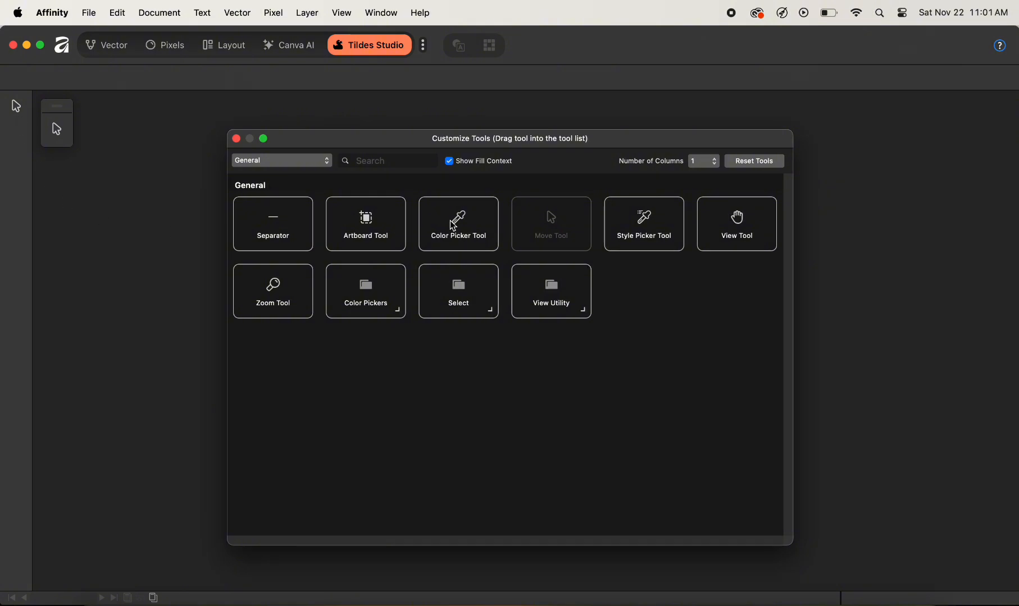
{"action": "left_click_drag", "start_coordinate": [385, 235], "coordinate": [19, 131]}
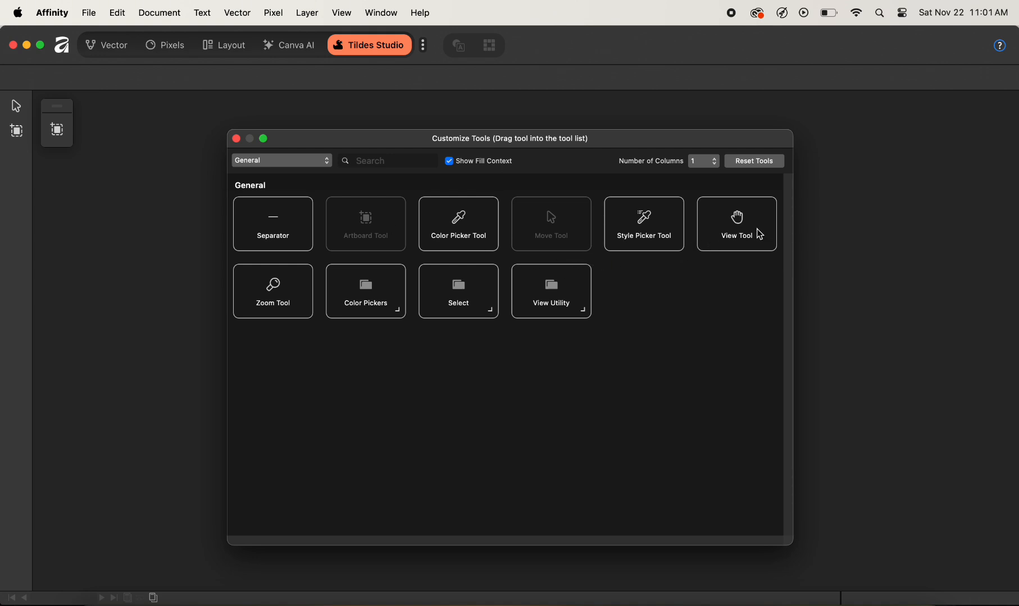
{"action": "left_click_drag", "start_coordinate": [759, 231], "coordinate": [17, 155]}
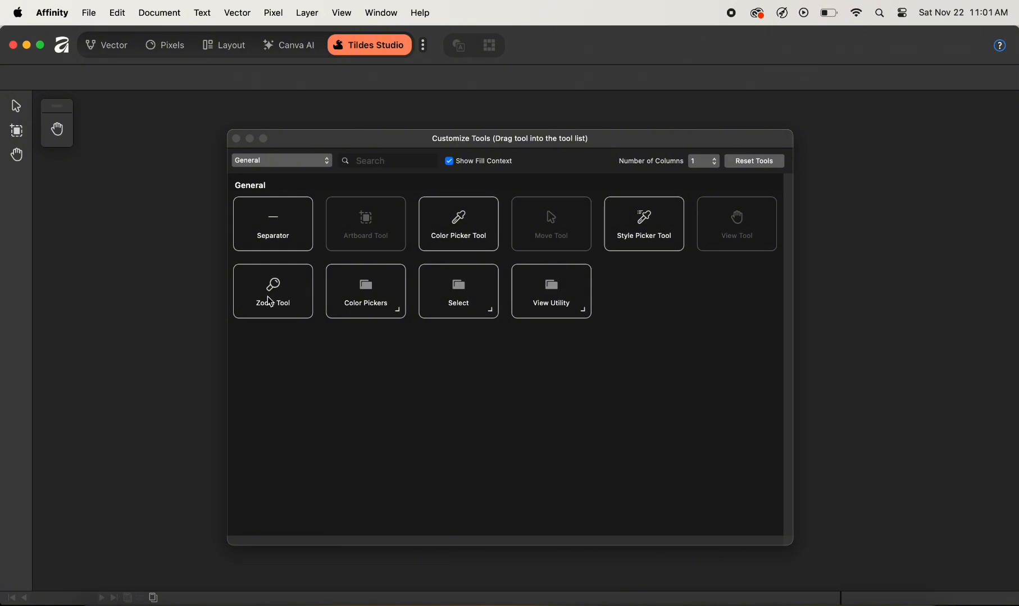
{"action": "left_click_drag", "start_coordinate": [281, 304], "coordinate": [15, 189]}
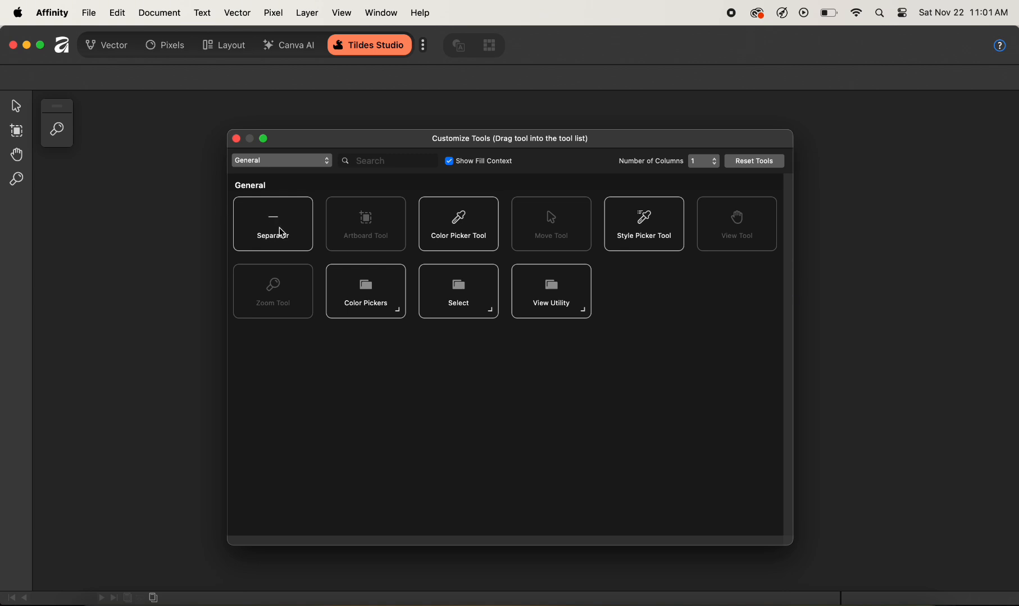
Step: Insert separators after the Artboard and Zoom tools, and add the Color Picker and Style Picker tools at the end of the list
{"action": "left_click_drag", "start_coordinate": [282, 232], "coordinate": [17, 146]}
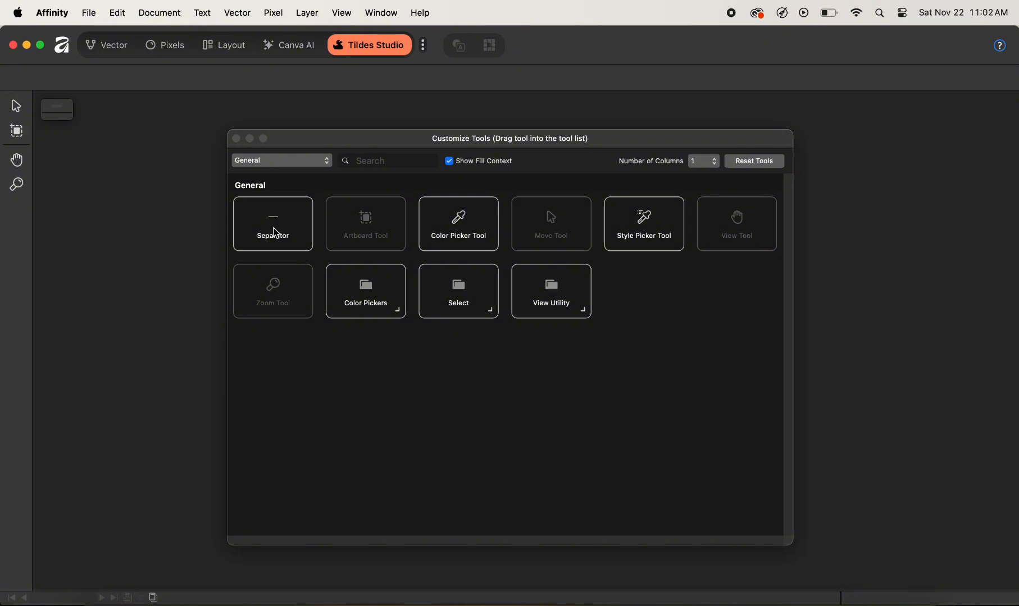
{"action": "left_click_drag", "start_coordinate": [288, 234], "coordinate": [19, 210]}
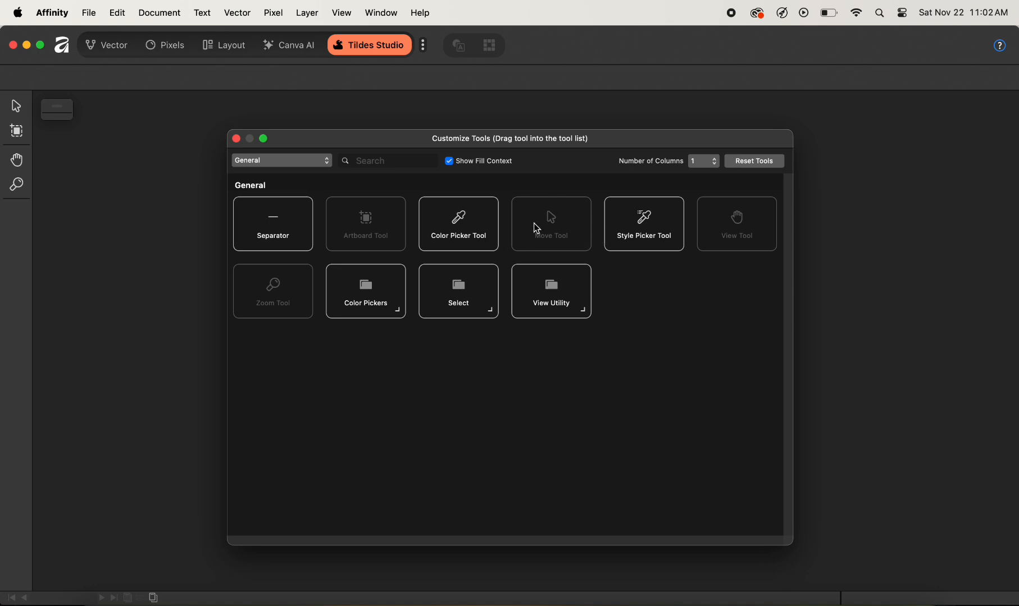
{"action": "left_click_drag", "start_coordinate": [482, 234], "coordinate": [18, 232]}
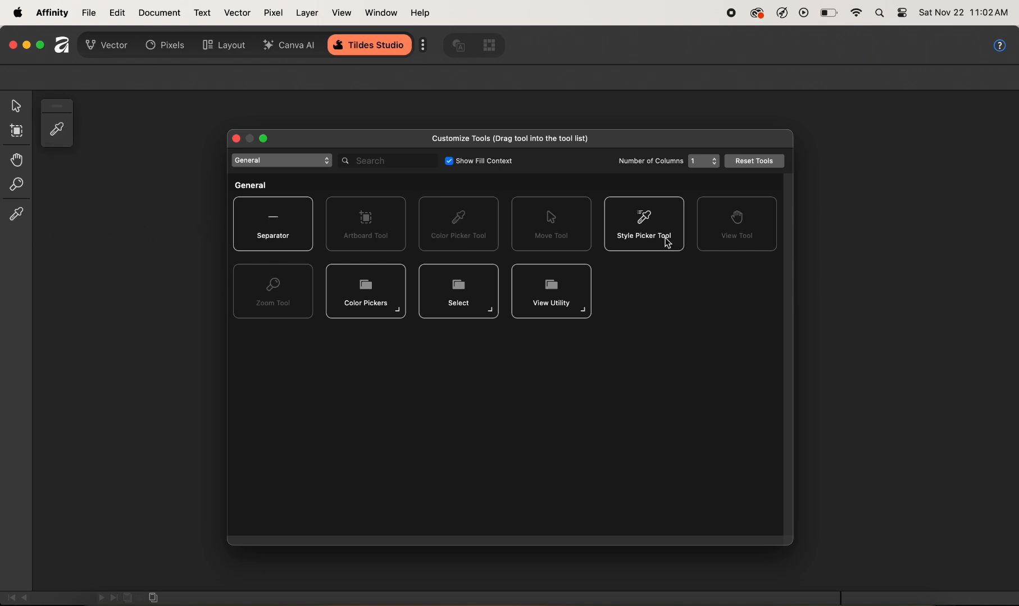
{"action": "left_click_drag", "start_coordinate": [664, 242], "coordinate": [21, 245]}
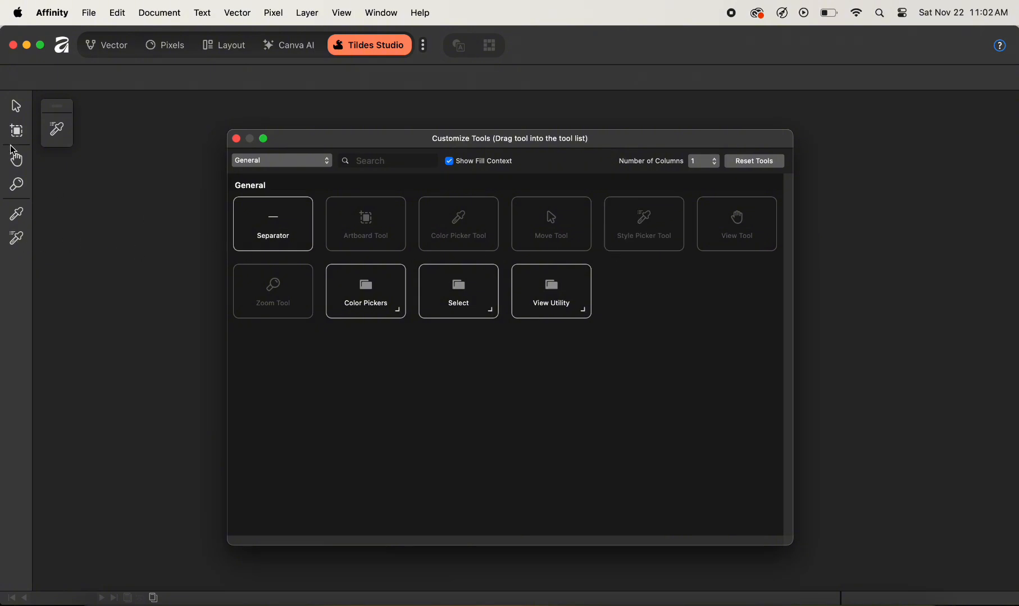
Step: From the Vector category, add a separator followed by the Fill, Knife and Place tools below the Style Picker Tool
{"action": "left_click", "coordinate": [260, 165]}
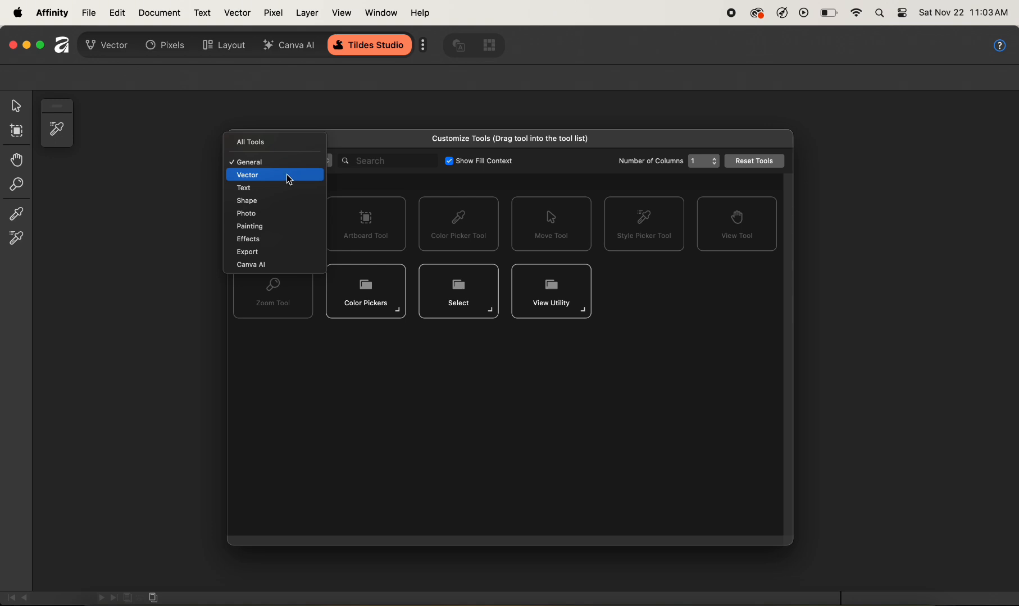
{"action": "left_click", "coordinate": [289, 179]}
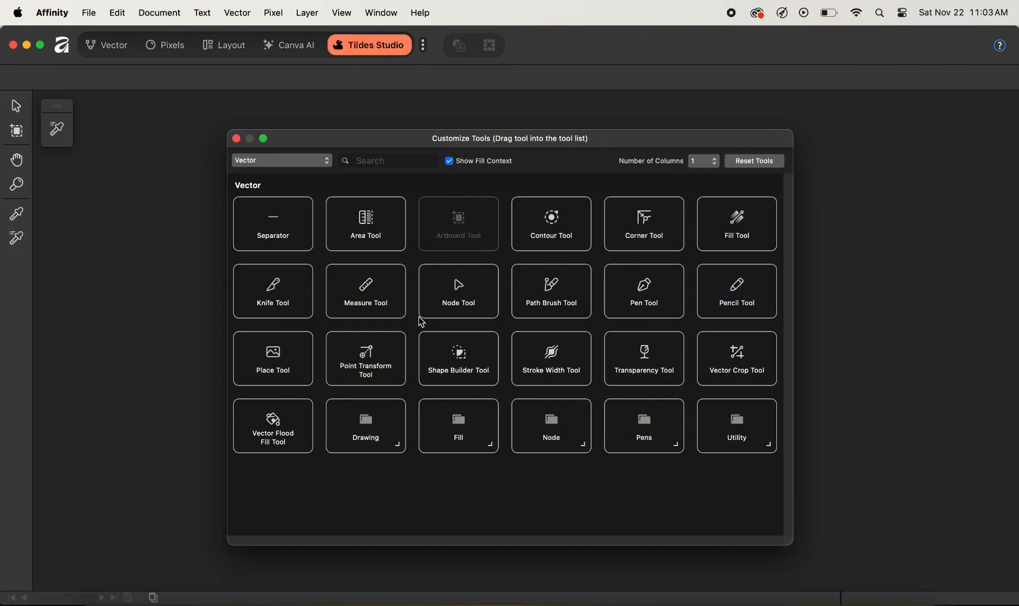
{"action": "left_click_drag", "start_coordinate": [281, 236], "coordinate": [18, 269]}
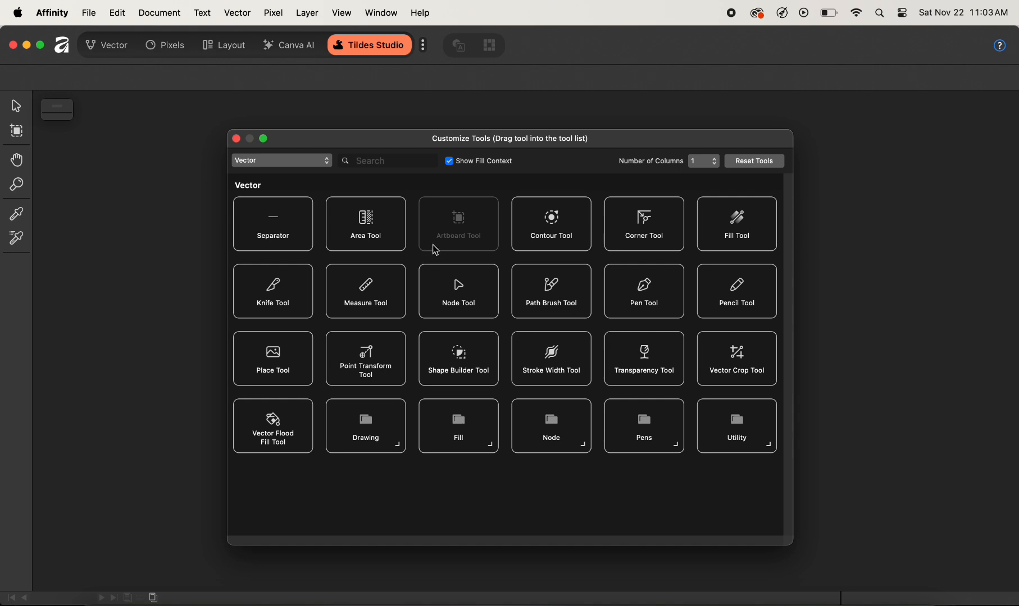
{"action": "left_click_drag", "start_coordinate": [753, 223], "coordinate": [19, 276]}
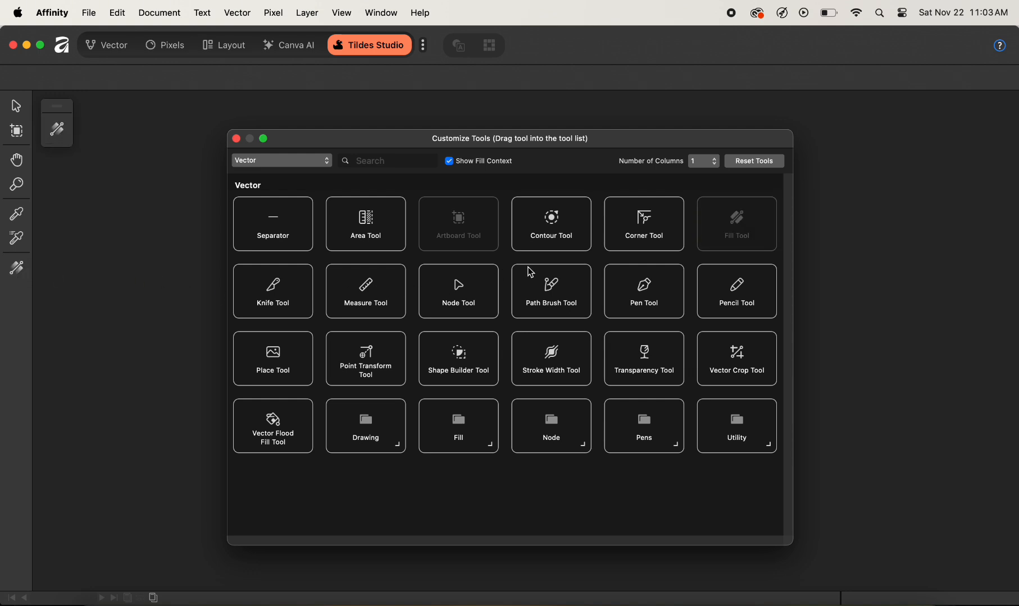
{"action": "left_click_drag", "start_coordinate": [292, 303], "coordinate": [22, 294]}
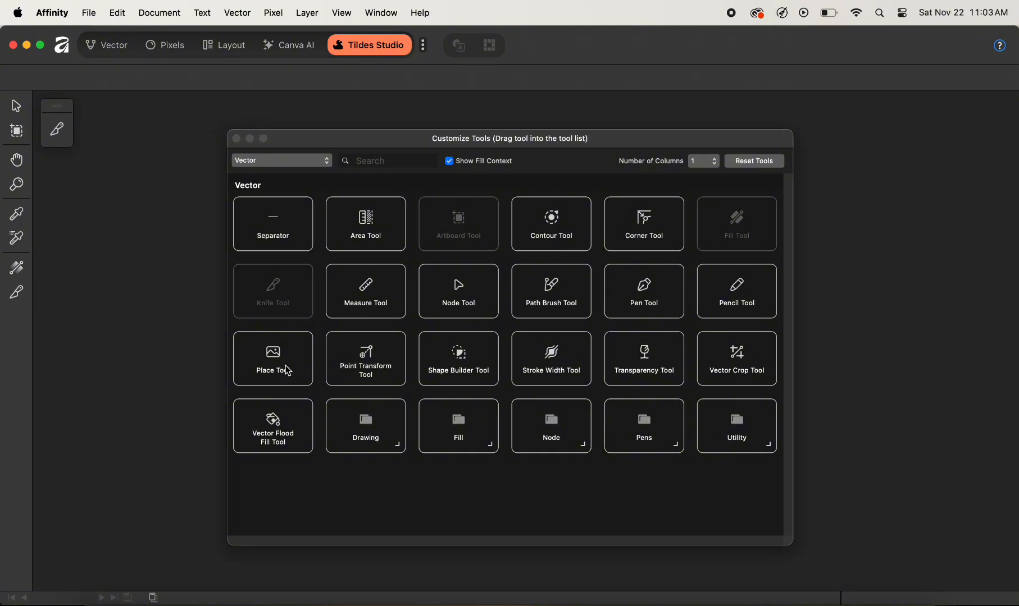
{"action": "left_click_drag", "start_coordinate": [285, 366], "coordinate": [20, 320]}
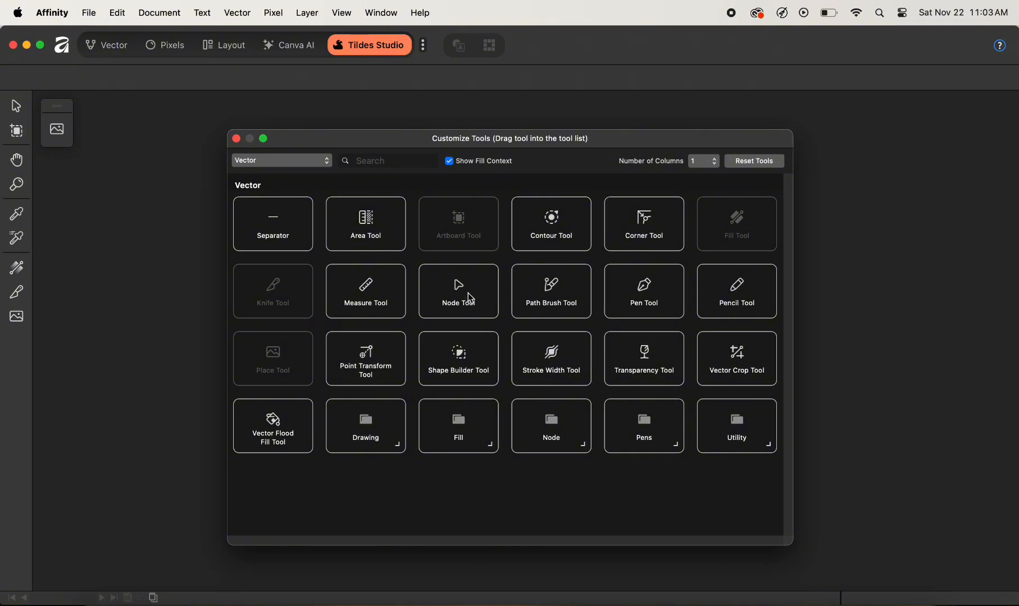
Step: Add a separator below the Place Tool, followed by the Node, Pen and Pencil tools
{"action": "left_click_drag", "start_coordinate": [285, 227], "coordinate": [19, 343]}
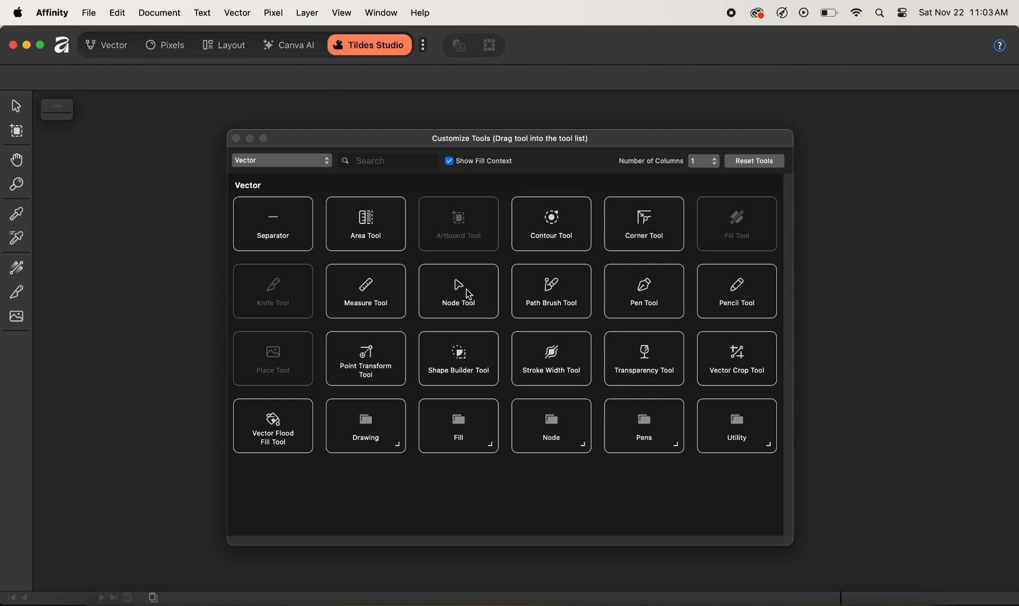
{"action": "left_click_drag", "start_coordinate": [468, 294], "coordinate": [17, 358]}
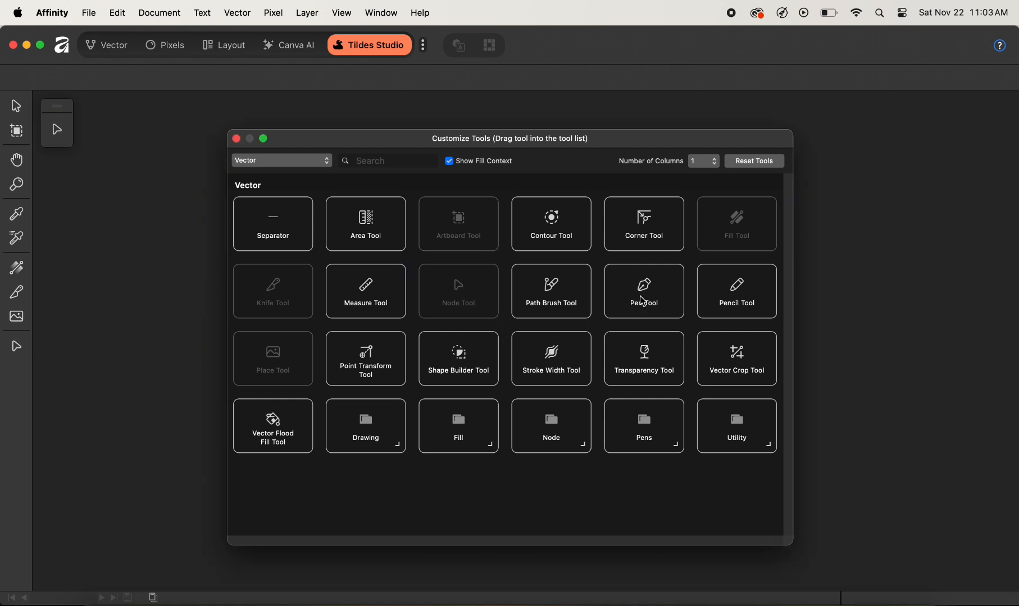
{"action": "left_click_drag", "start_coordinate": [643, 302], "coordinate": [20, 375]}
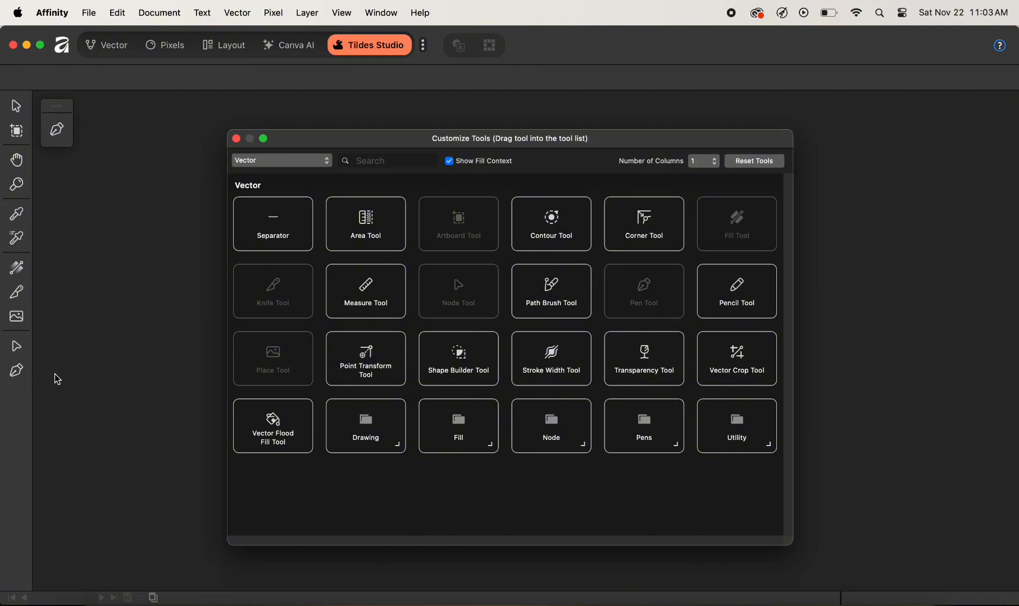
{"action": "mouse_move", "coordinate": [727, 293]}
{"action": "left_mouse_down"}
{"action": "mouse_move", "coordinate": [277, 304]}
{"action": "mouse_move", "coordinate": [19, 395]}
{"action": "left_mouse_up"}
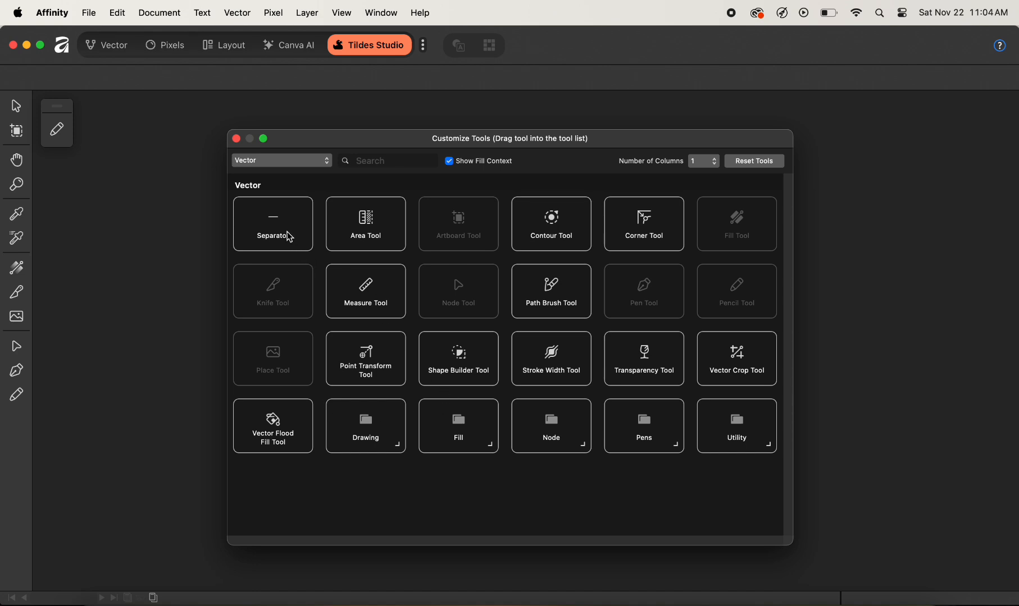
Step: Add a separator below the Pencil Tool, followed by the Shape Builder and Stroke Width tools
{"action": "mouse_move", "coordinate": [287, 230]}
{"action": "left_mouse_down"}
{"action": "mouse_move", "coordinate": [70, 389]}
{"action": "mouse_move", "coordinate": [15, 416]}
{"action": "left_mouse_up"}
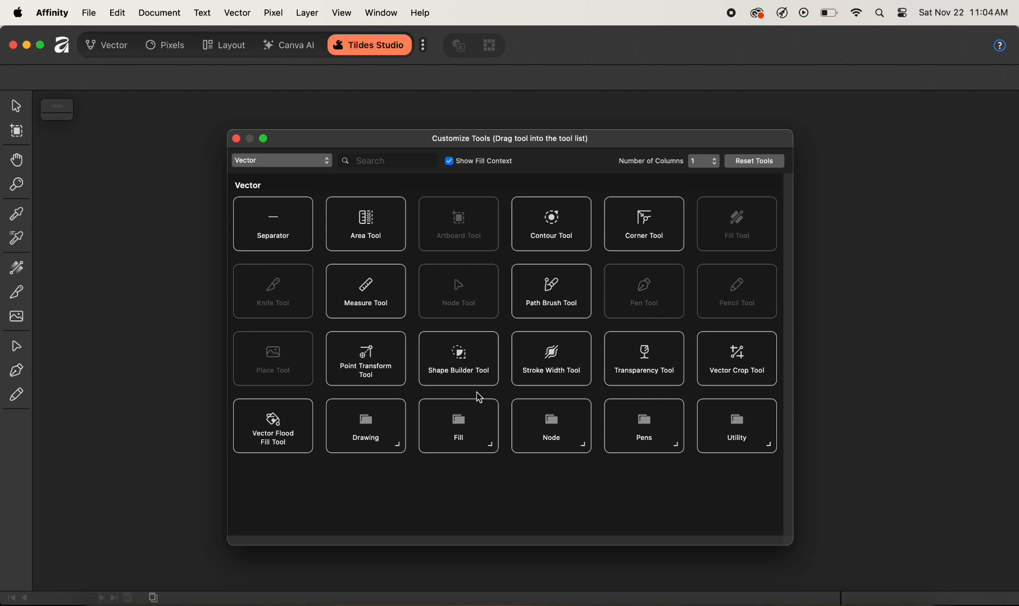
{"action": "left_click_drag", "start_coordinate": [478, 376], "coordinate": [18, 440]}
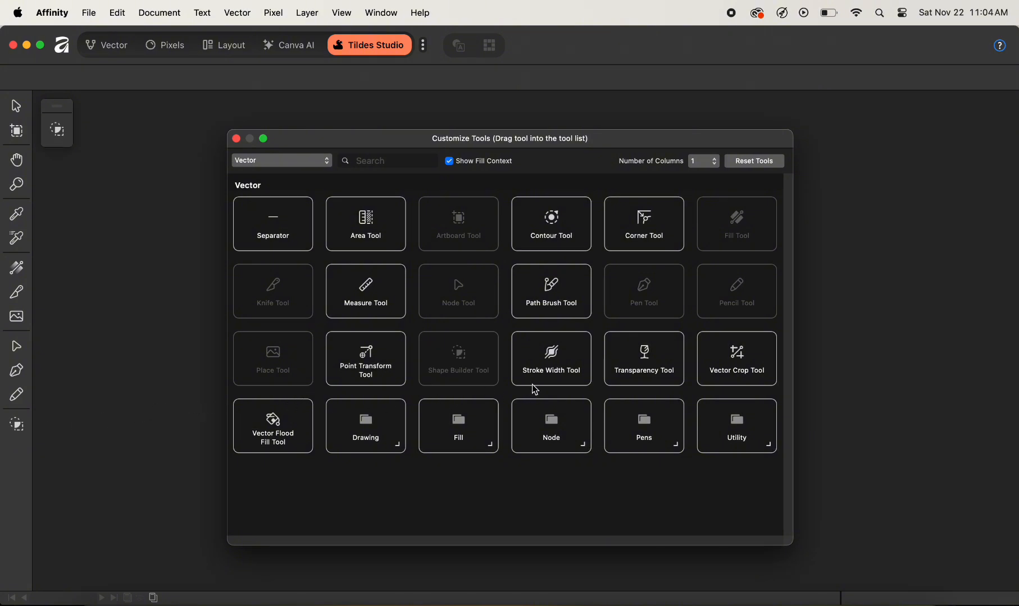
{"action": "mouse_move", "coordinate": [544, 371]}
{"action": "left_mouse_down"}
{"action": "mouse_move", "coordinate": [490, 349]}
{"action": "mouse_move", "coordinate": [174, 397]}
{"action": "mouse_move", "coordinate": [20, 451]}
{"action": "left_mouse_up"}
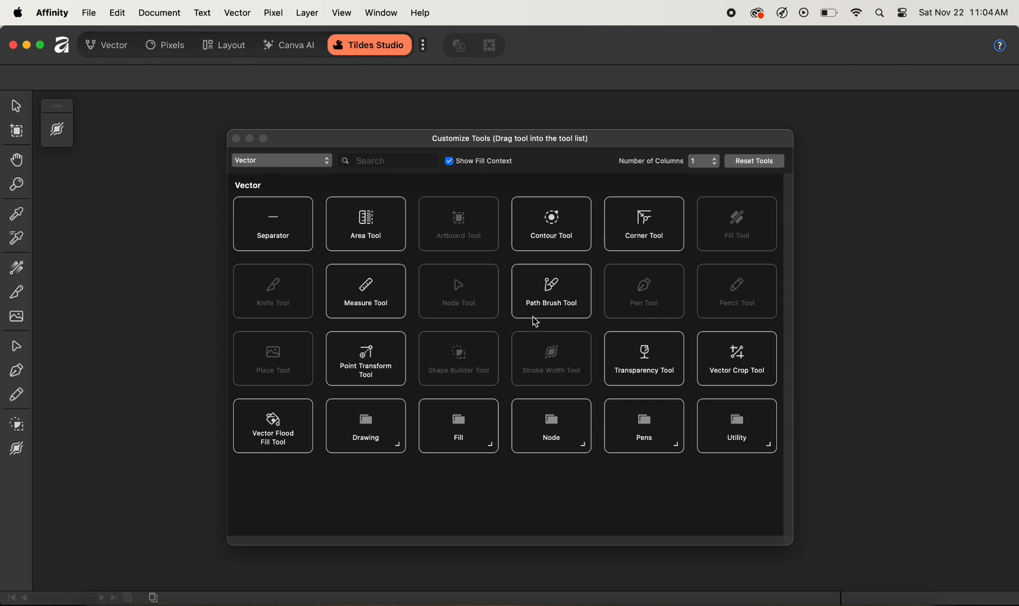
Step: Add the Path Brush Tool below the Stroke Width Tool and finish customizing the tool list
{"action": "mouse_move", "coordinate": [552, 288]}
{"action": "left_mouse_down"}
{"action": "mouse_move", "coordinate": [449, 286]}
{"action": "mouse_move", "coordinate": [124, 401]}
{"action": "mouse_move", "coordinate": [19, 475]}
{"action": "left_mouse_up"}
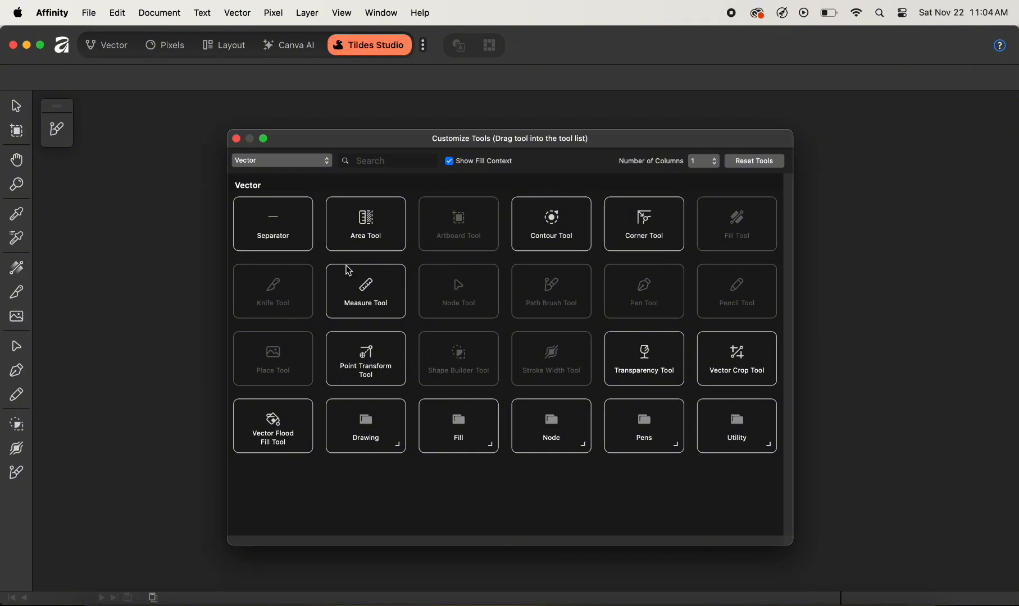
{"action": "left_click", "coordinate": [237, 139]}
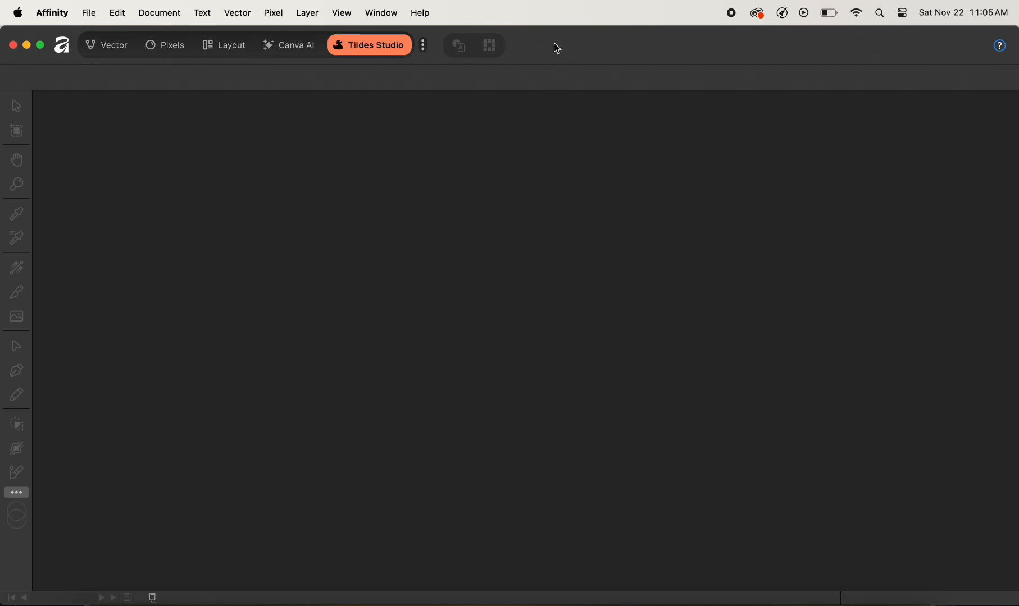
Step: Start customizing the studio's toolbar and add the Distribute group as its first item
{"action": "right_click", "coordinate": [530, 44]}
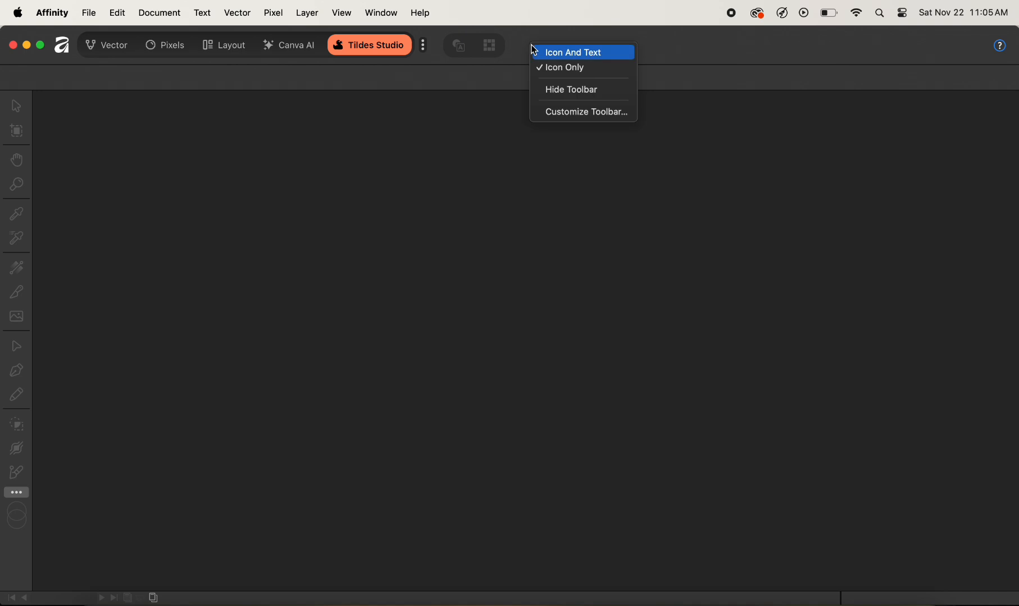
{"action": "left_click", "coordinate": [571, 113]}
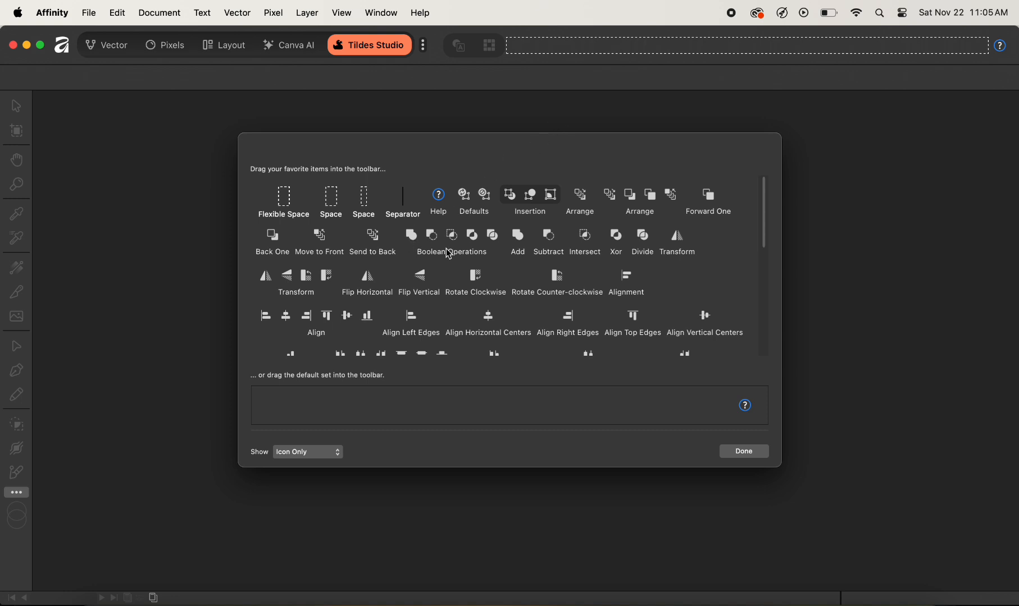
{"action": "scroll", "coordinate": [509, 278], "scroll_direction": "down", "scroll_amount": 1}
{"action": "scroll", "coordinate": [508, 278], "scroll_direction": "down", "scroll_amount": 5}
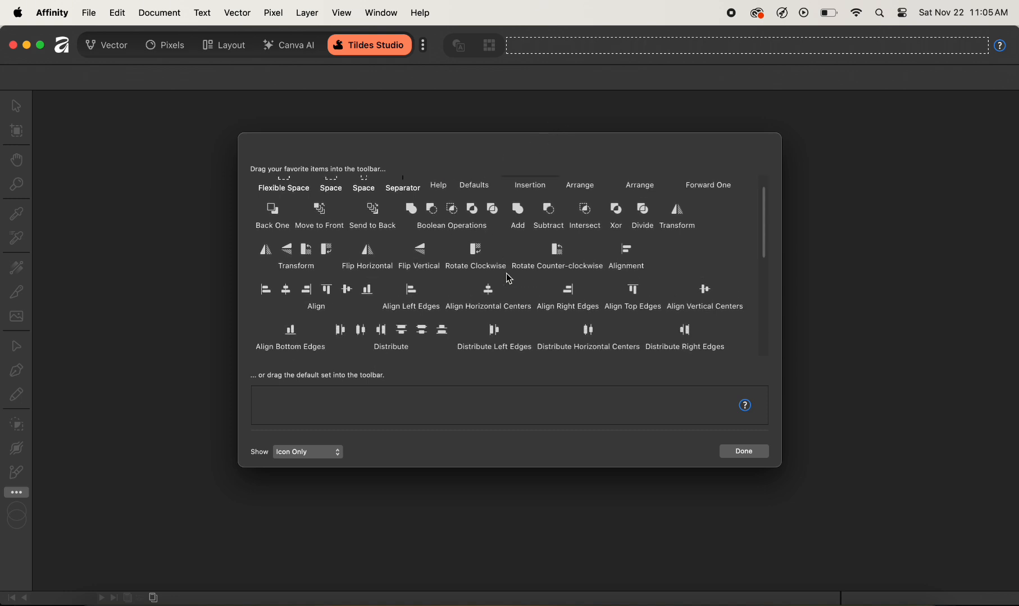
{"action": "scroll", "coordinate": [509, 278], "scroll_direction": "down", "scroll_amount": 5}
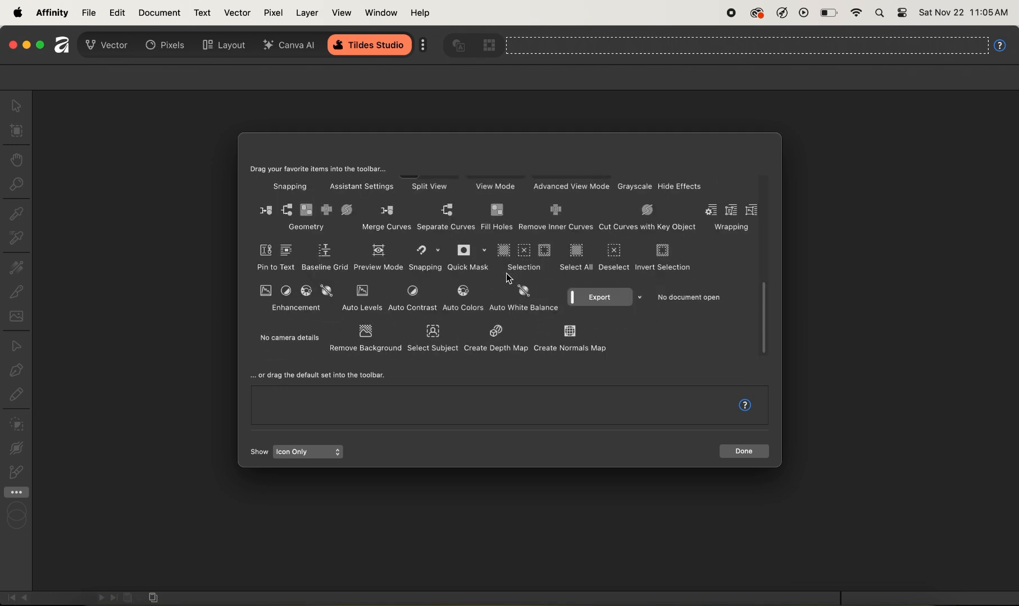
{"action": "scroll", "coordinate": [509, 279], "scroll_direction": "up", "scroll_amount": 8}
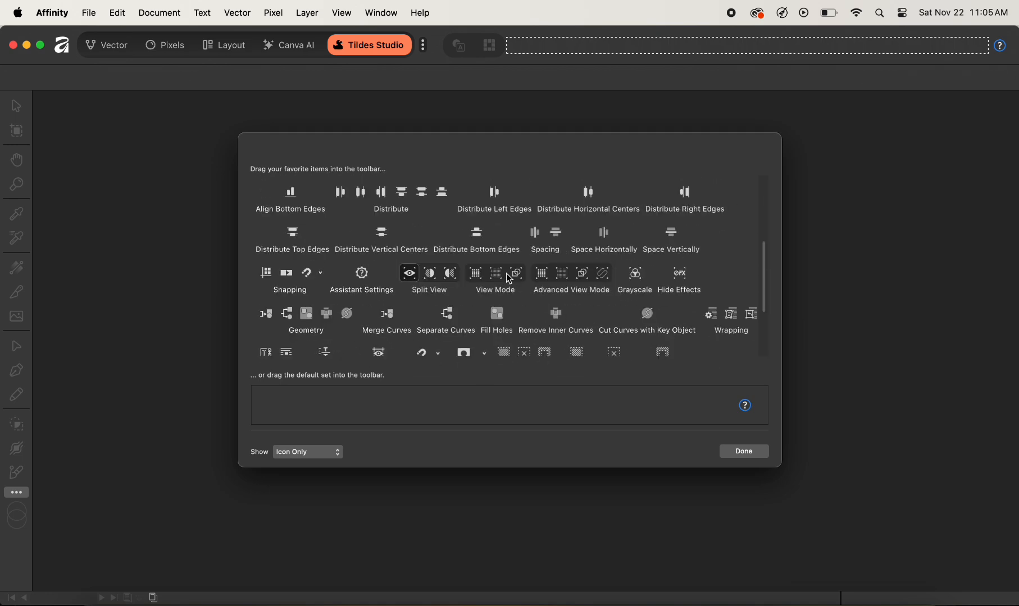
{"action": "scroll", "coordinate": [509, 278], "scroll_direction": "up", "scroll_amount": 3}
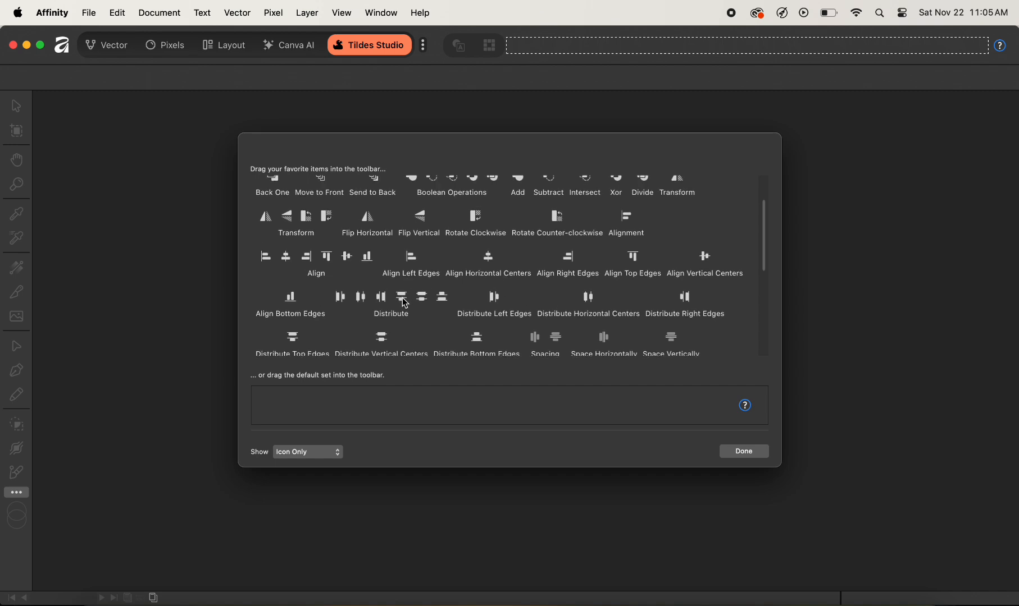
{"action": "left_click_drag", "start_coordinate": [404, 304], "coordinate": [575, 56]}
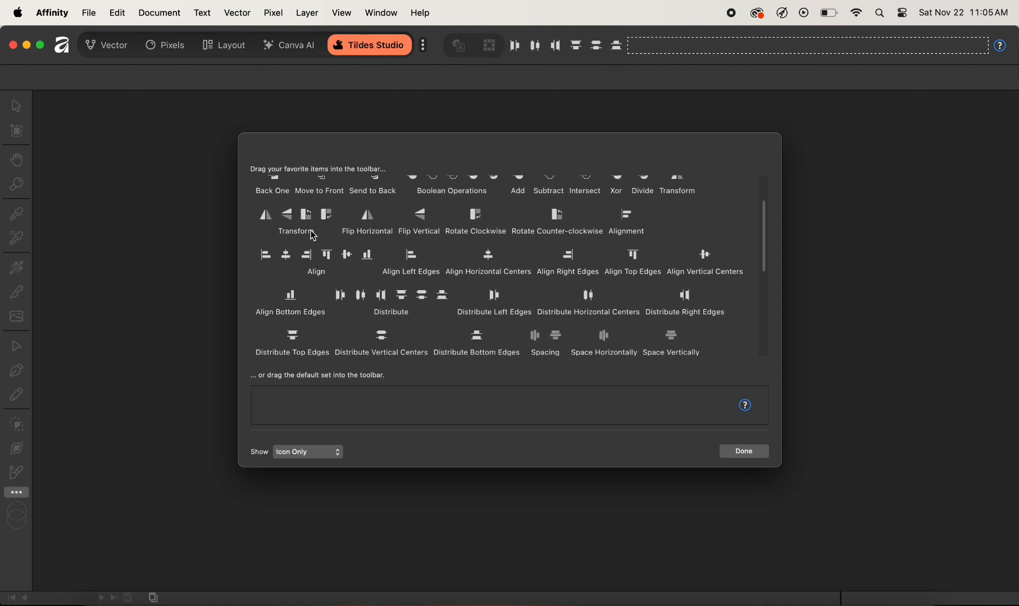
Step: Add the four-icon Transform group after the Distribute group in the toolbar, with a separator between them
{"action": "left_click_drag", "start_coordinate": [302, 224], "coordinate": [677, 53]}
{"action": "scroll", "coordinate": [484, 247], "scroll_direction": "up", "scroll_amount": 2}
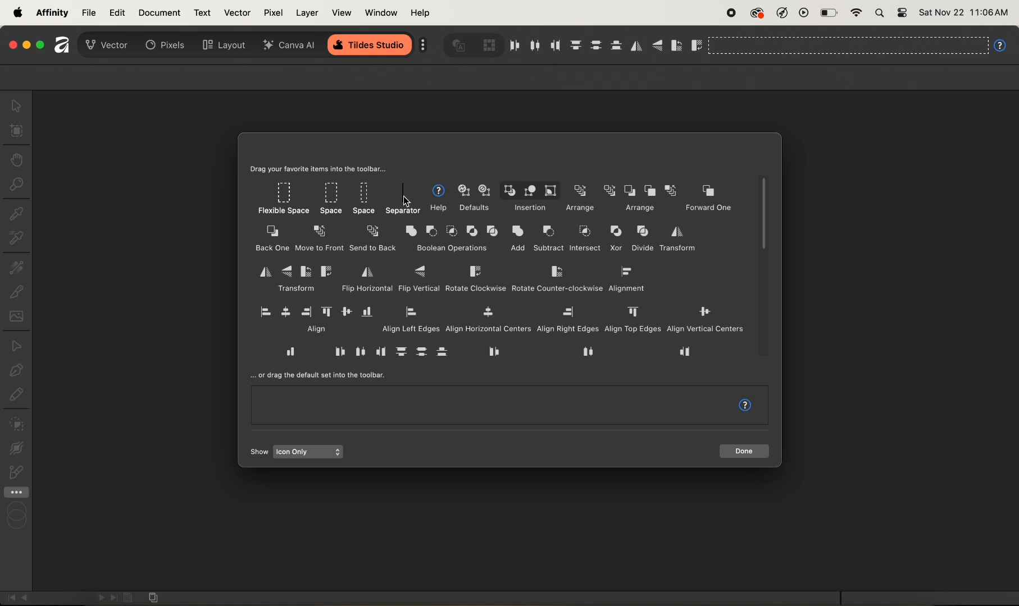
{"action": "left_click_drag", "start_coordinate": [403, 196], "coordinate": [630, 48]}
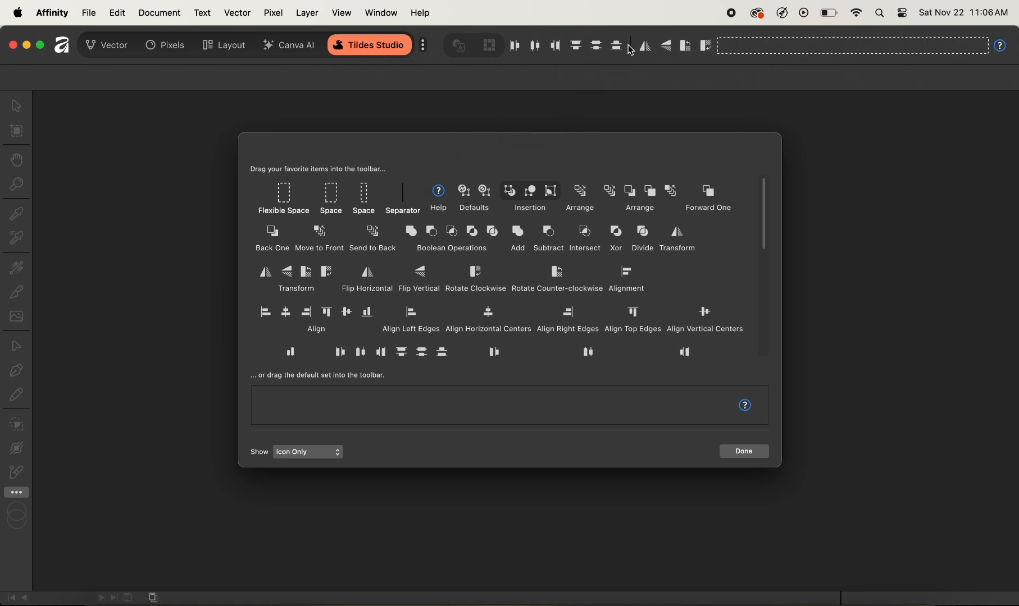
Step: Add Baseline Grid and Pin to Text after the Transform group, with a separator in front of Baseline Grid
{"action": "scroll", "coordinate": [431, 289], "scroll_direction": "down", "scroll_amount": 2}
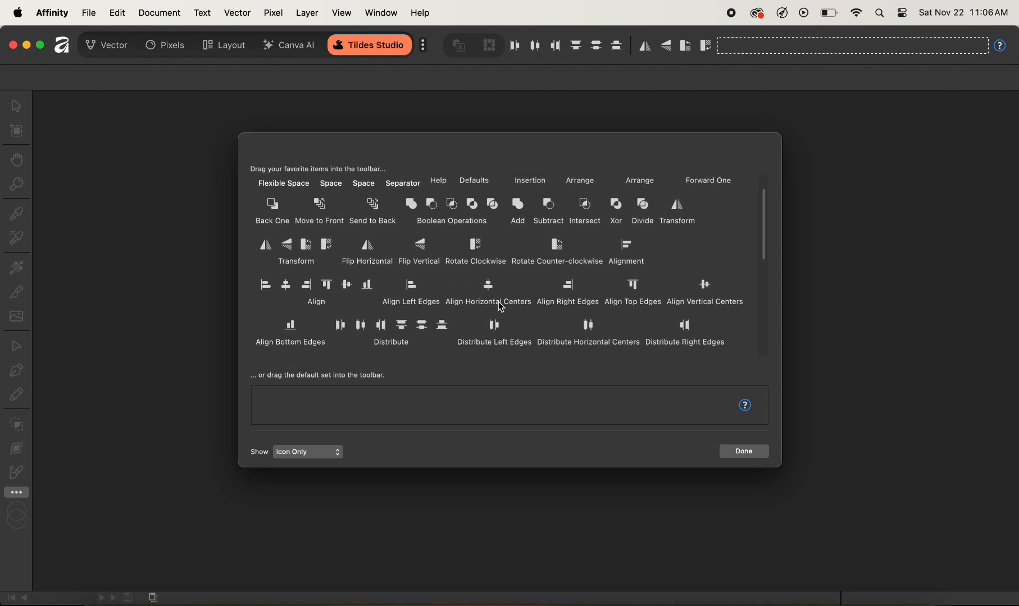
{"action": "scroll", "coordinate": [499, 304], "scroll_direction": "down", "scroll_amount": 8}
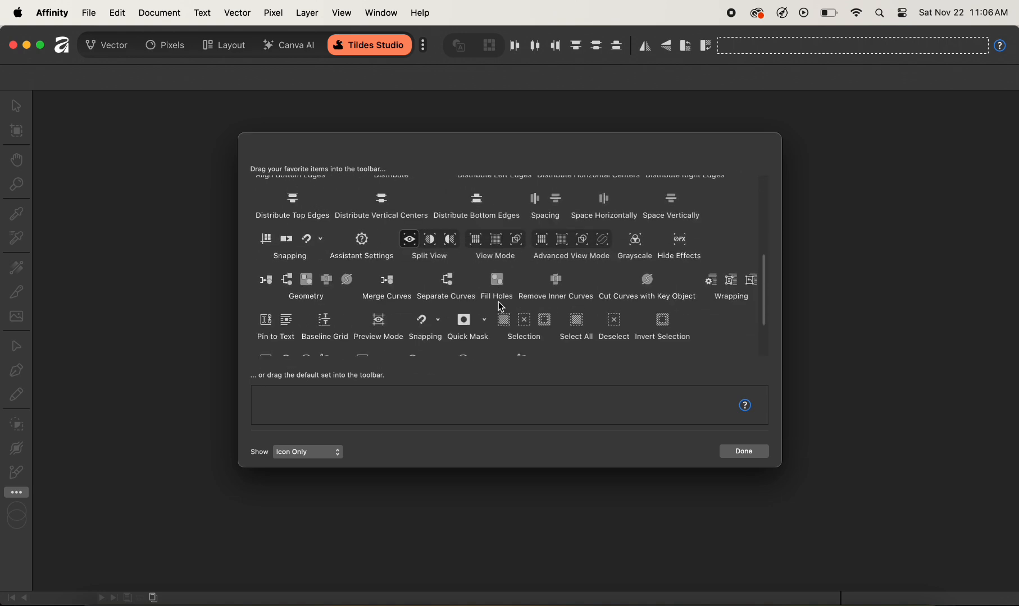
{"action": "scroll", "coordinate": [501, 306], "scroll_direction": "down", "scroll_amount": 2}
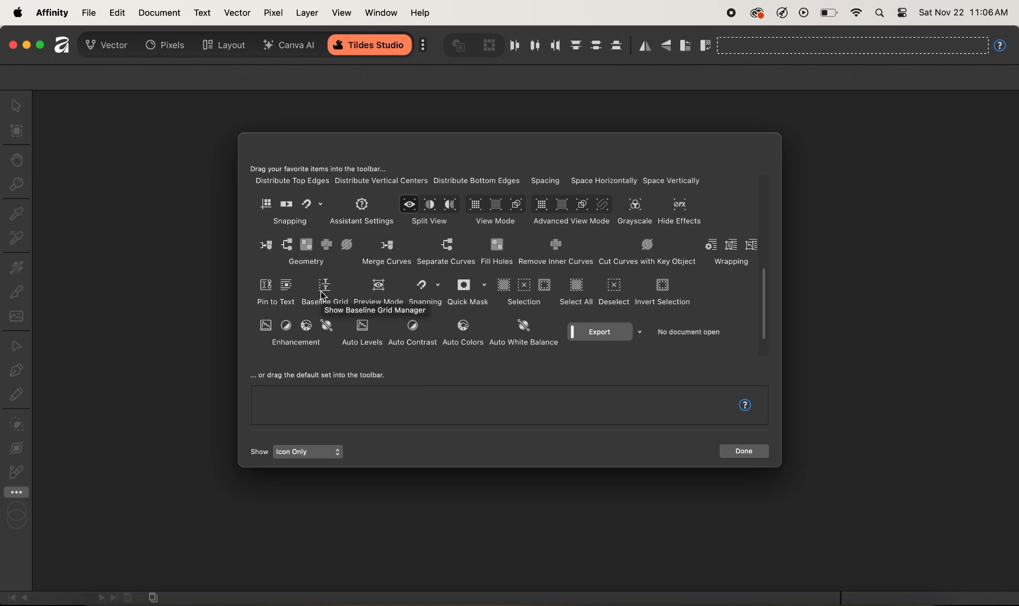
{"action": "left_click_drag", "start_coordinate": [319, 298], "coordinate": [733, 52]}
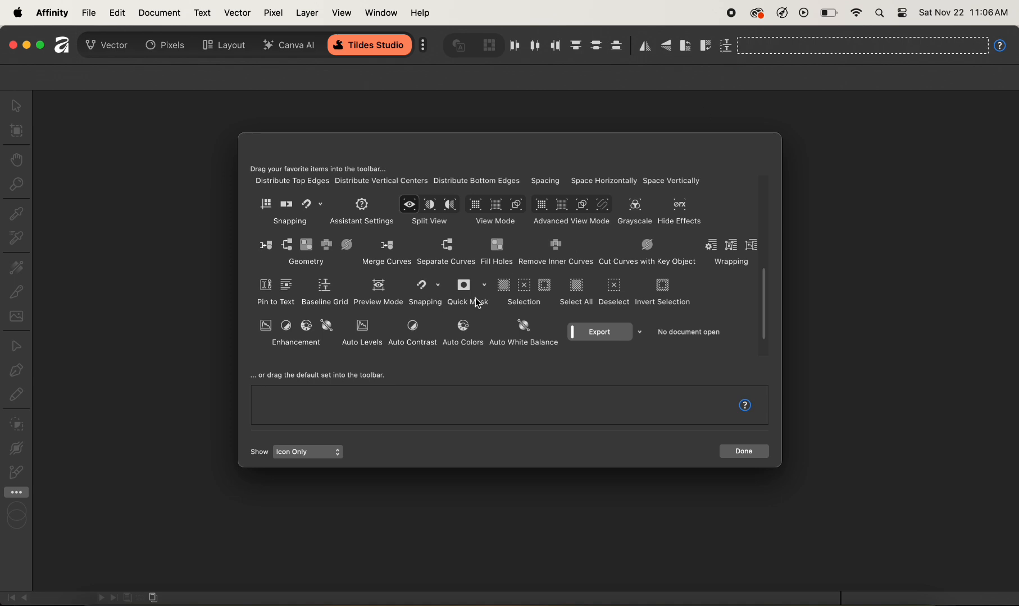
{"action": "scroll", "coordinate": [469, 301], "scroll_direction": "up", "scroll_amount": 1}
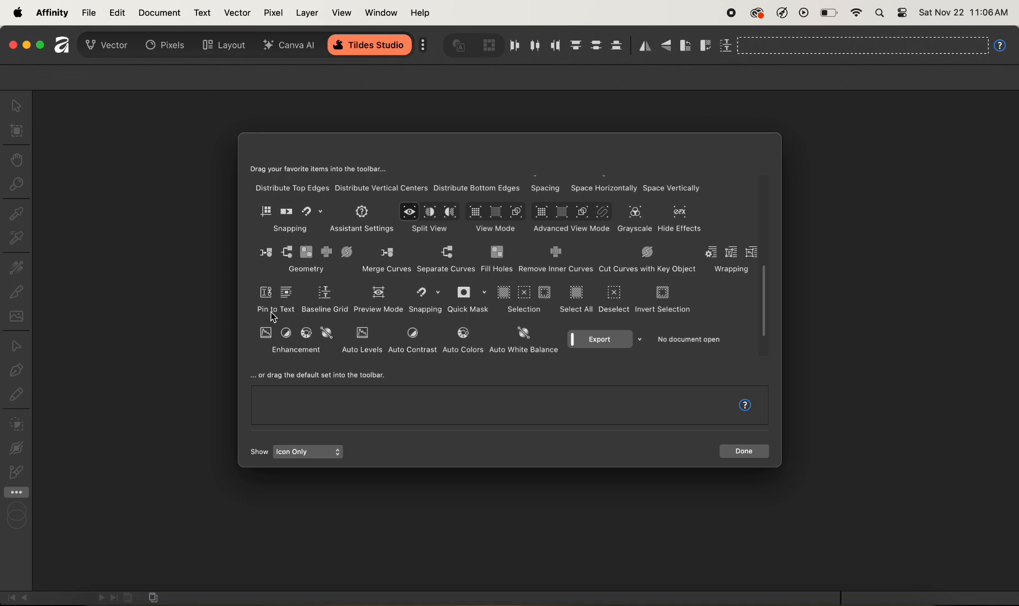
{"action": "left_click_drag", "start_coordinate": [273, 318], "coordinate": [754, 57]}
{"action": "scroll", "coordinate": [378, 341], "scroll_direction": "up", "scroll_amount": 2}
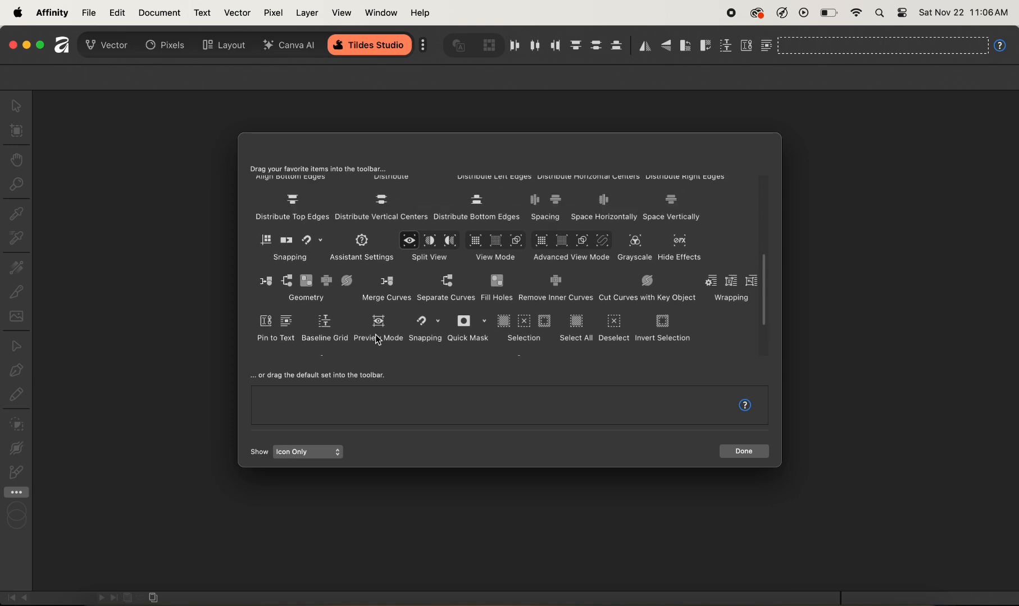
{"action": "scroll", "coordinate": [376, 337], "scroll_direction": "up", "scroll_amount": 5}
{"action": "left_click_drag", "start_coordinate": [405, 201], "coordinate": [720, 46]}
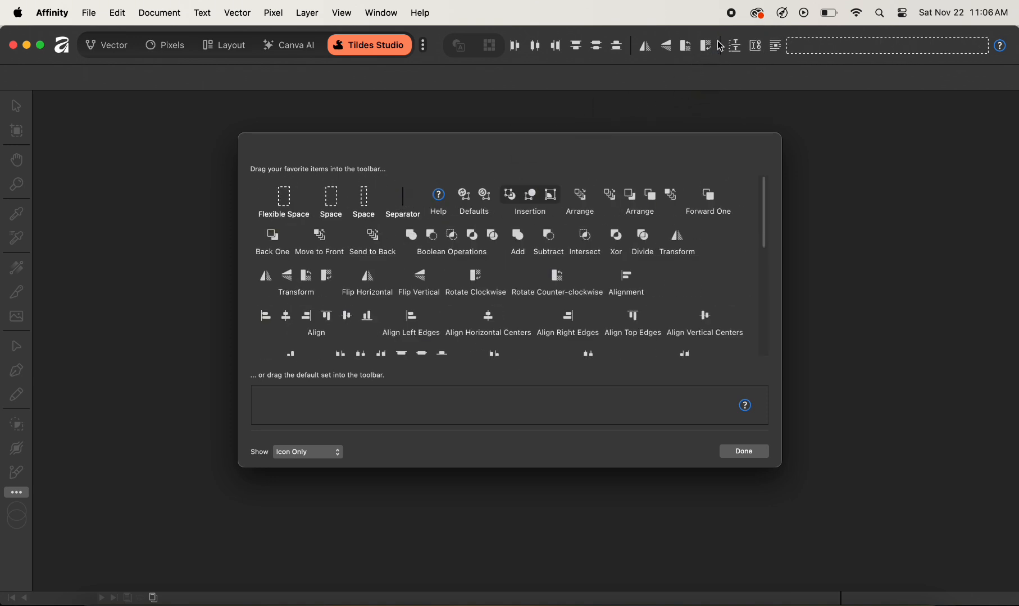
Step: Add the three-icon Snapping group after Pin to Text with a separator between them, and finish customizing the toolbar
{"action": "scroll", "coordinate": [507, 310], "scroll_direction": "down", "scroll_amount": 2}
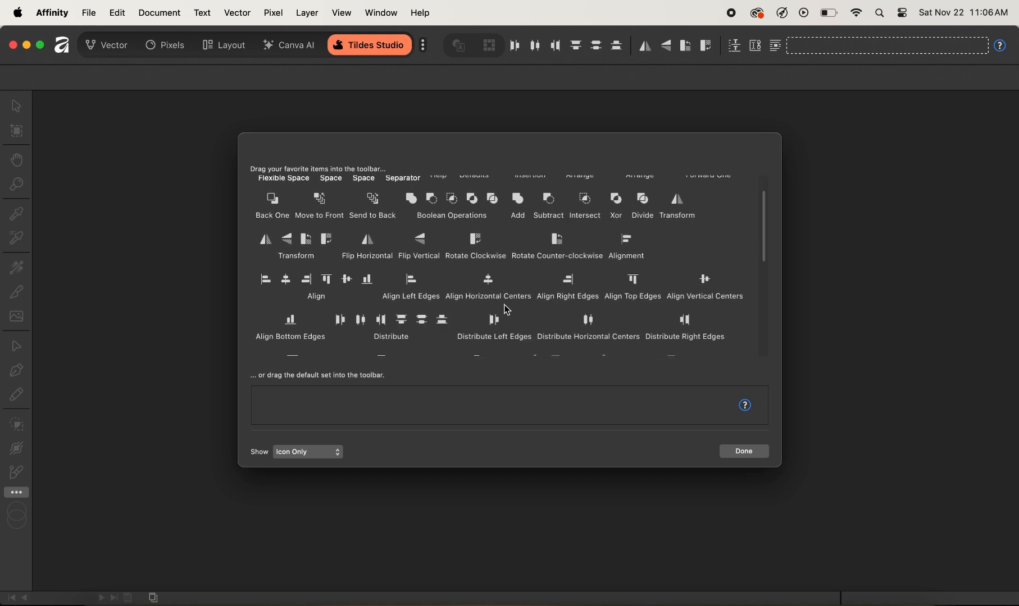
{"action": "scroll", "coordinate": [507, 310], "scroll_direction": "down", "scroll_amount": 5}
{"action": "scroll", "coordinate": [507, 310], "scroll_direction": "up", "scroll_amount": 4}
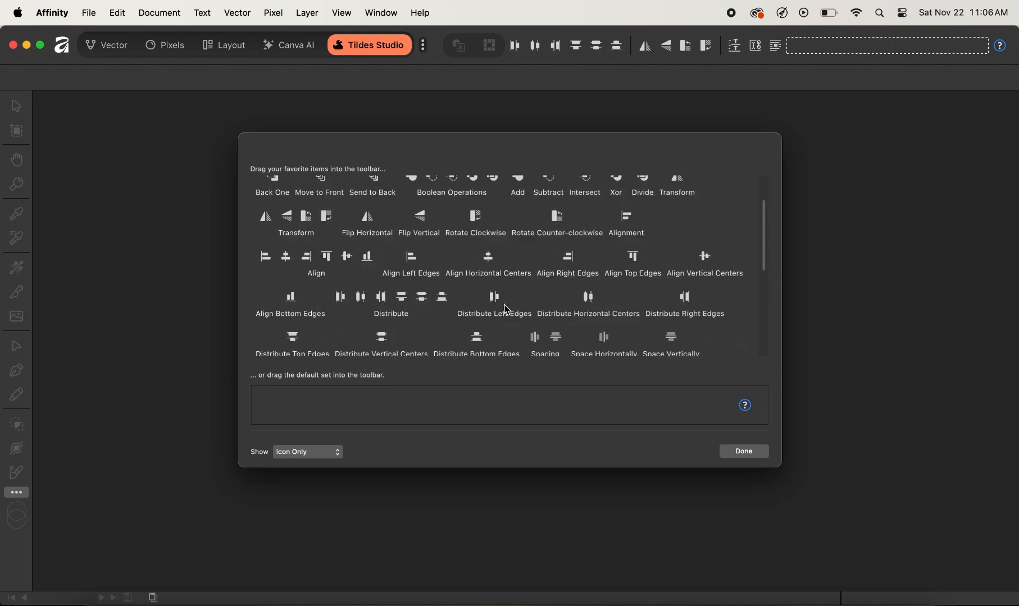
{"action": "scroll", "coordinate": [507, 310], "scroll_direction": "up", "scroll_amount": 4}
{"action": "scroll", "coordinate": [411, 258], "scroll_direction": "down", "scroll_amount": 5}
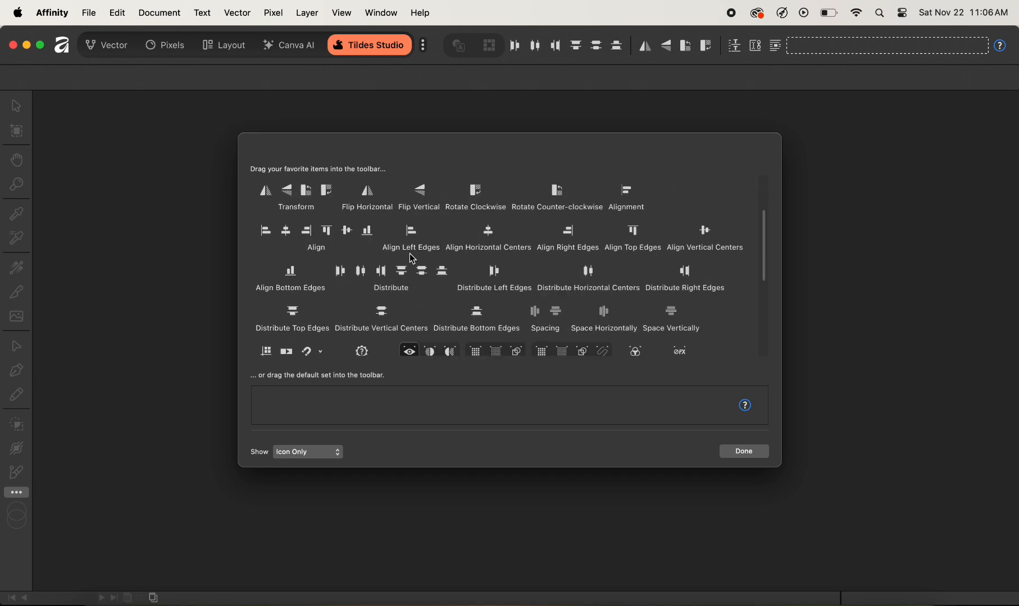
{"action": "scroll", "coordinate": [411, 261], "scroll_direction": "down", "scroll_amount": 2}
{"action": "scroll", "coordinate": [337, 321], "scroll_direction": "down", "scroll_amount": 2}
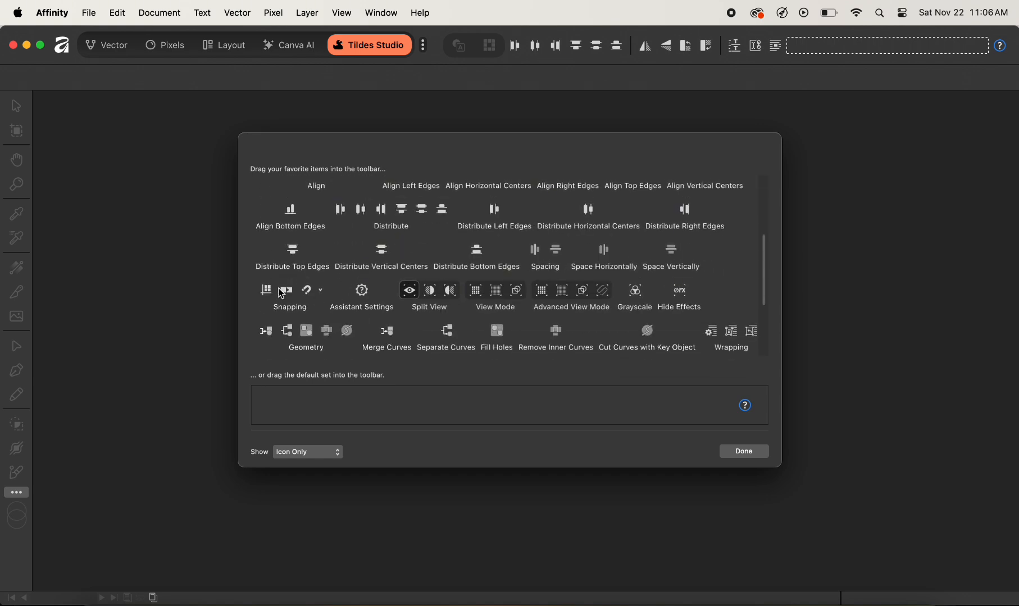
{"action": "left_click_drag", "start_coordinate": [281, 296], "coordinate": [856, 51]}
{"action": "scroll", "coordinate": [455, 288], "scroll_direction": "up", "scroll_amount": 5}
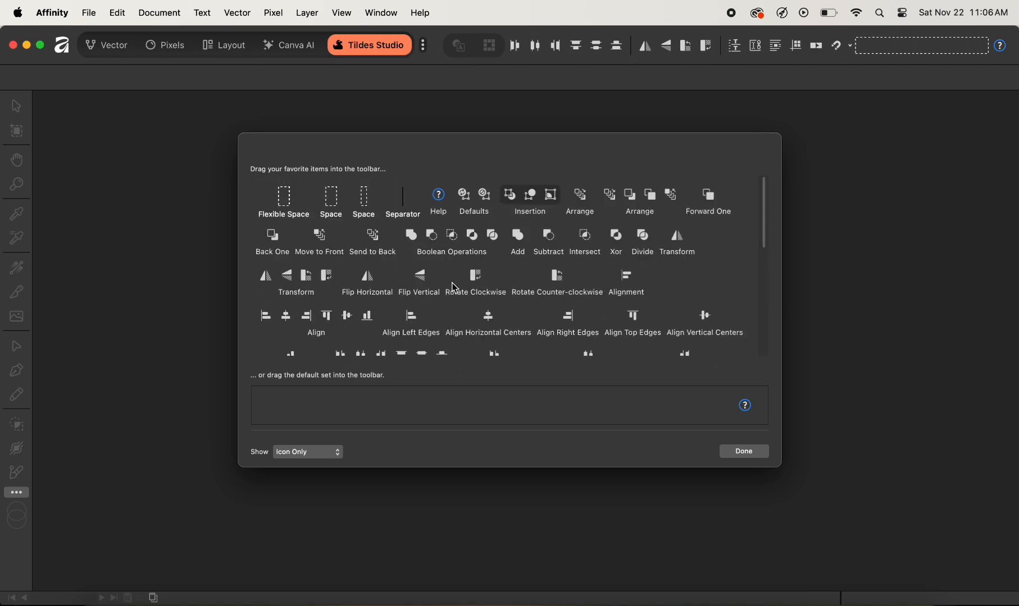
{"action": "left_click_drag", "start_coordinate": [405, 201], "coordinate": [795, 50]}
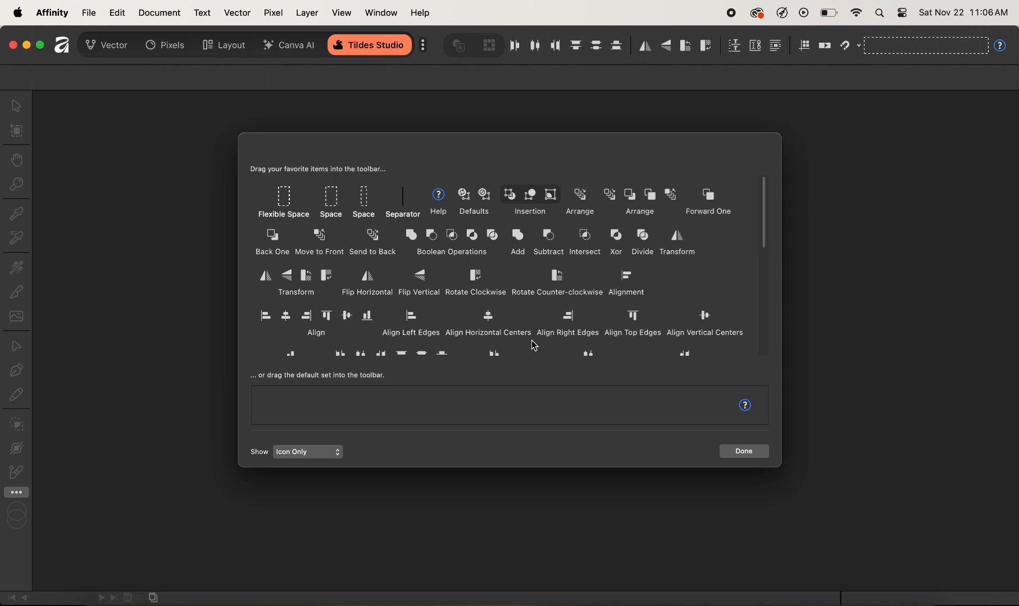
{"action": "left_click", "coordinate": [743, 452]}
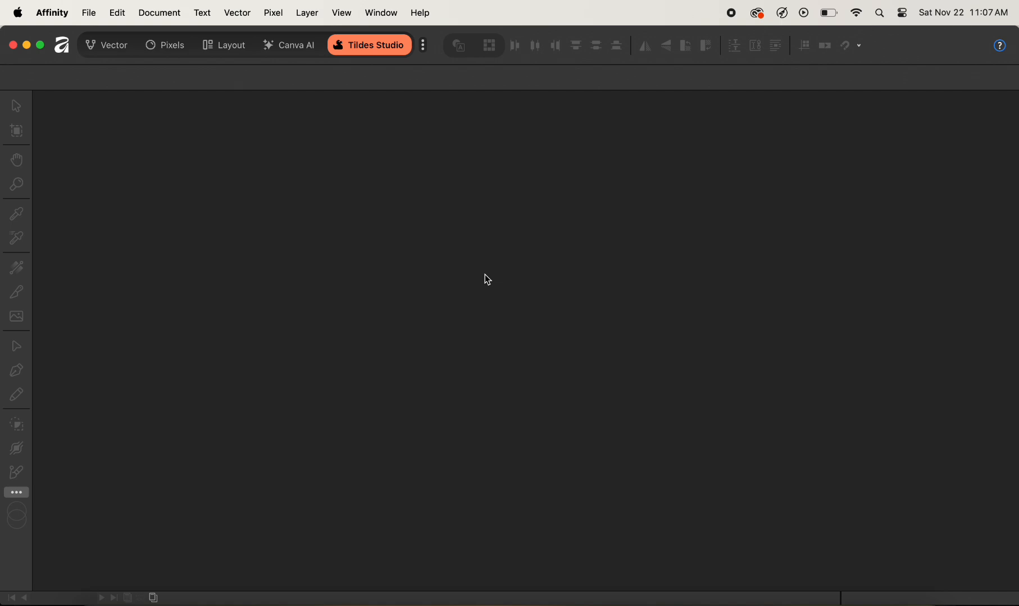
Step: Display the general Layers and Color panels in the studio, with Color directly beneath Layers
{"action": "left_click", "coordinate": [381, 13]}
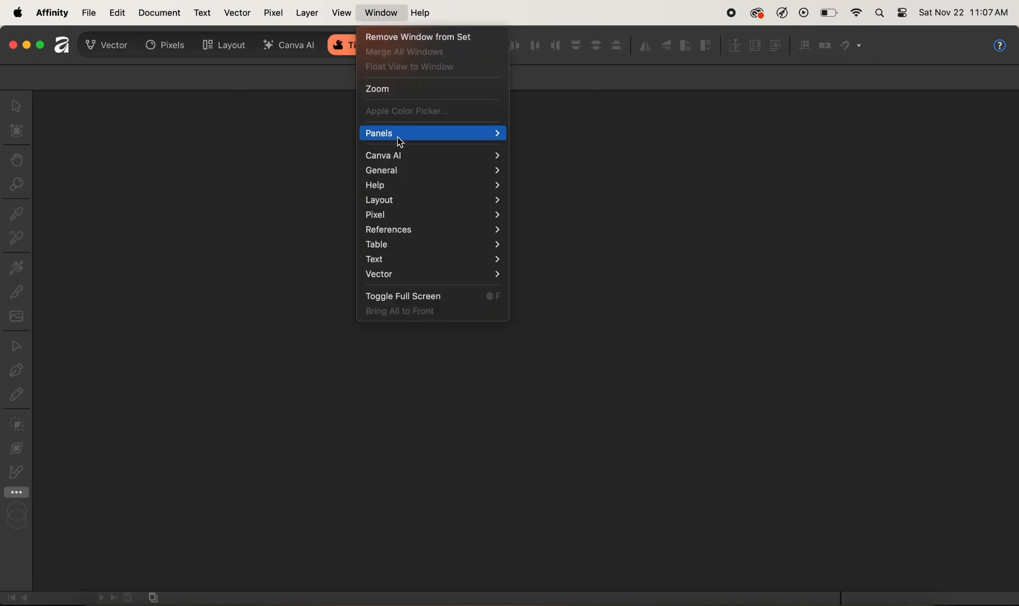
{"action": "mouse_move", "coordinate": [402, 171]}
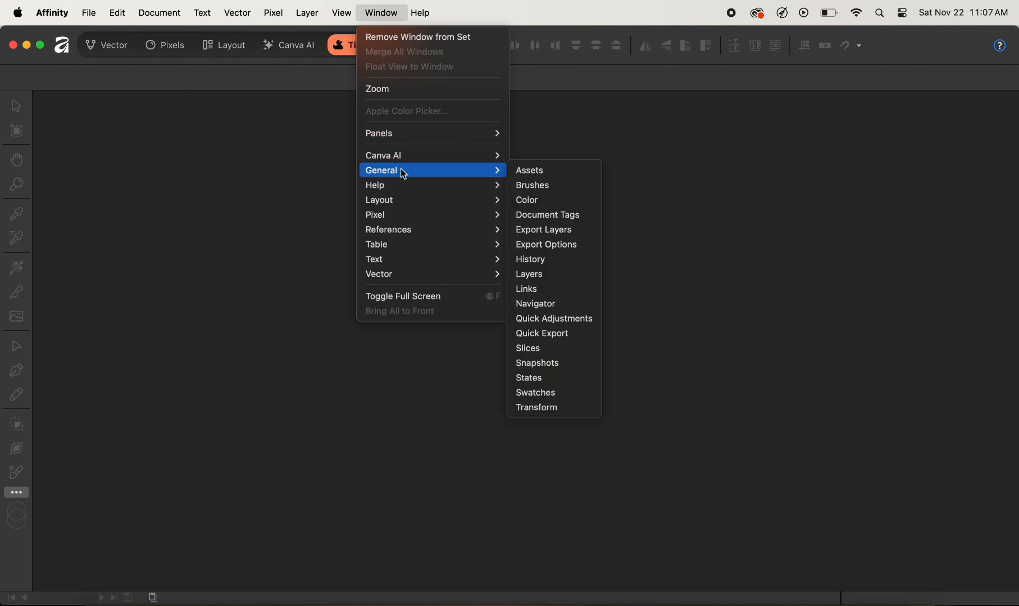
{"action": "mouse_move", "coordinate": [401, 276]}
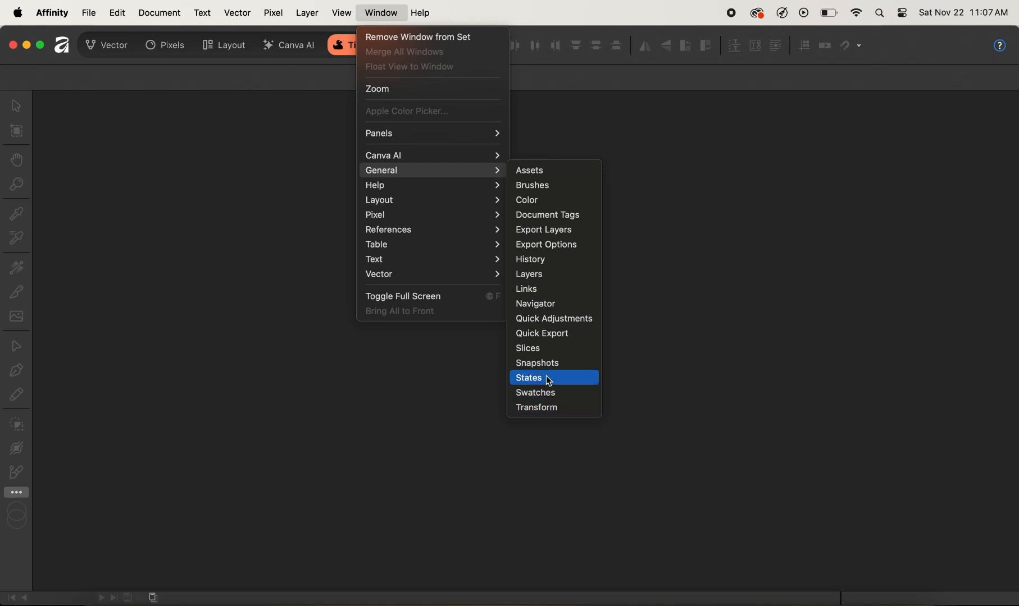
{"action": "left_click", "coordinate": [553, 278]}
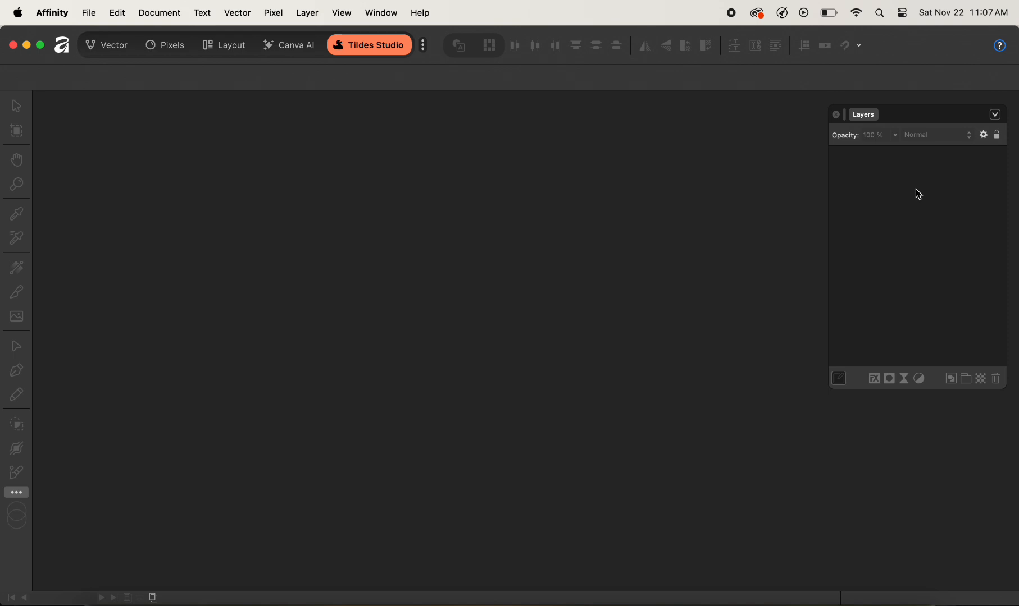
{"action": "left_click", "coordinate": [389, 17]}
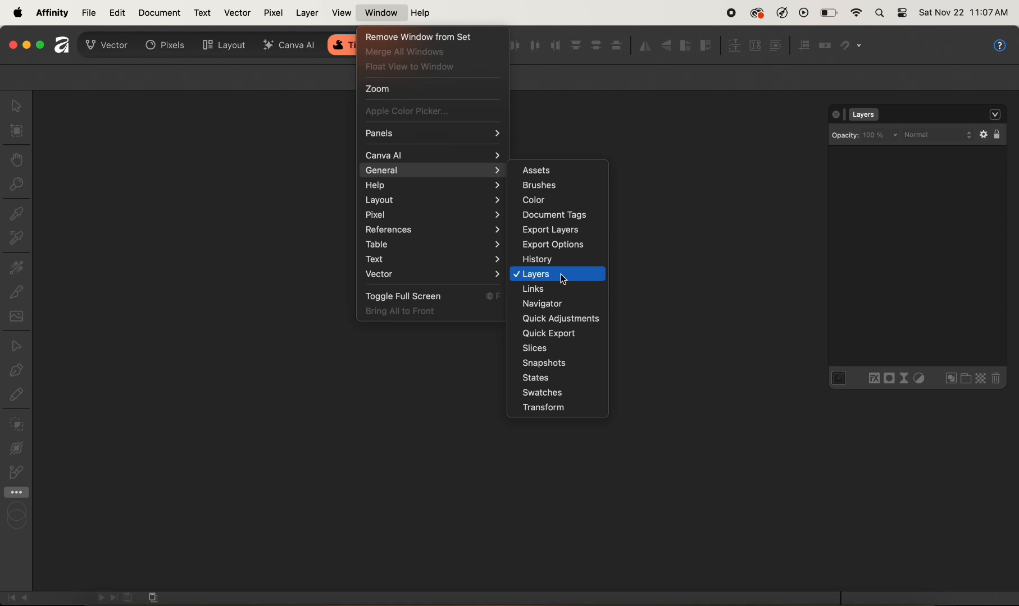
{"action": "left_click", "coordinate": [557, 202]}
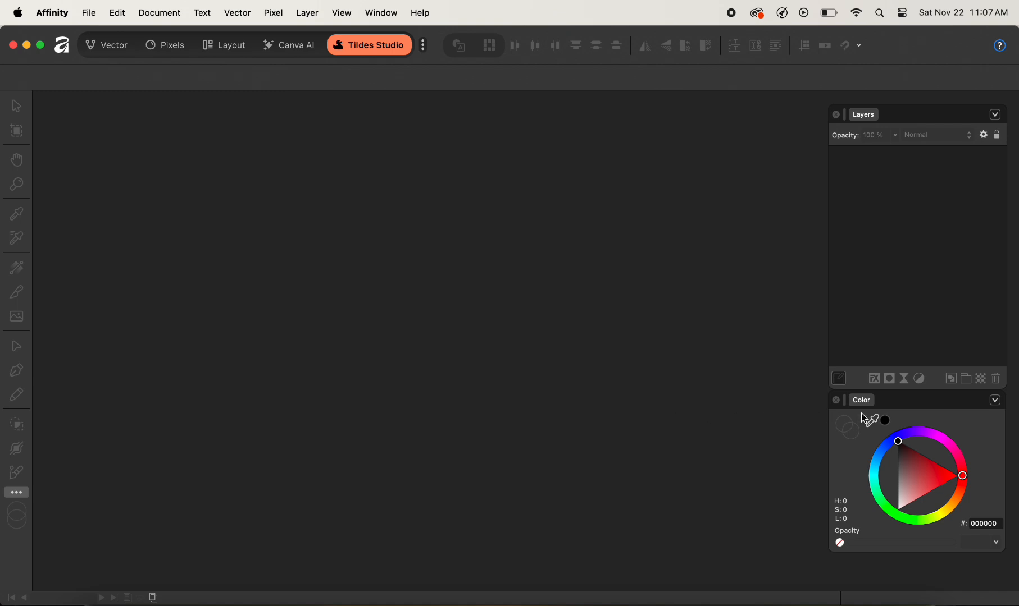
Step: Display the general Brushes panel and place it beside the Layers panel with their top edges level
{"action": "left_click", "coordinate": [379, 14]}
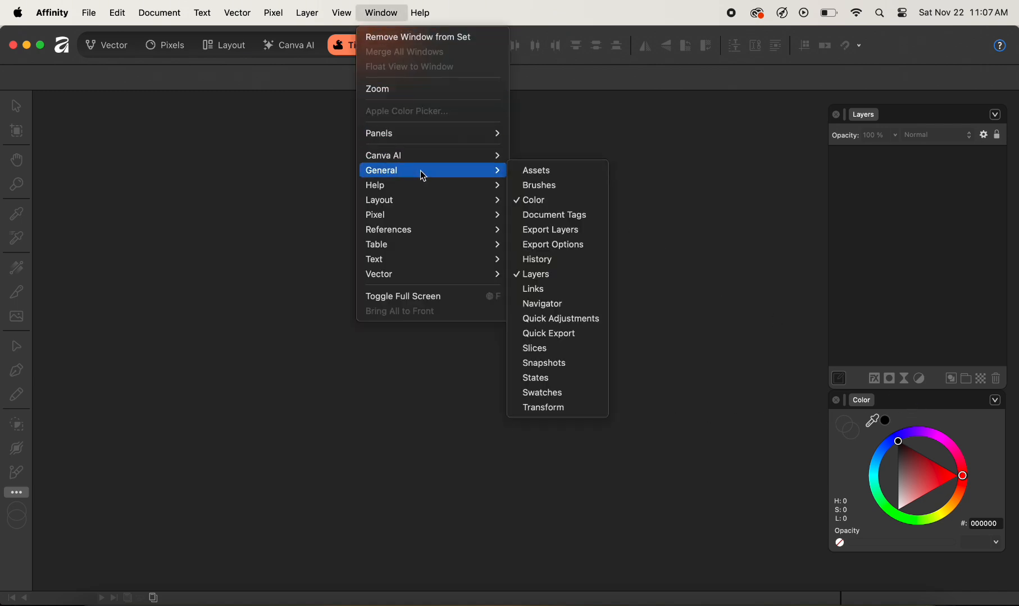
{"action": "left_click", "coordinate": [557, 186]}
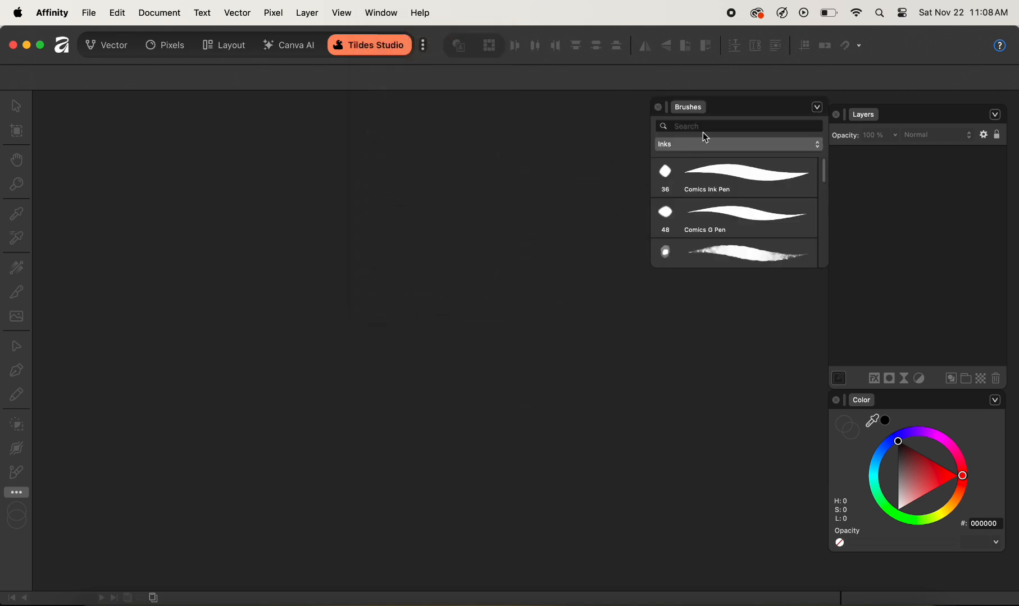
{"action": "left_click_drag", "start_coordinate": [741, 106], "coordinate": [735, 116]}
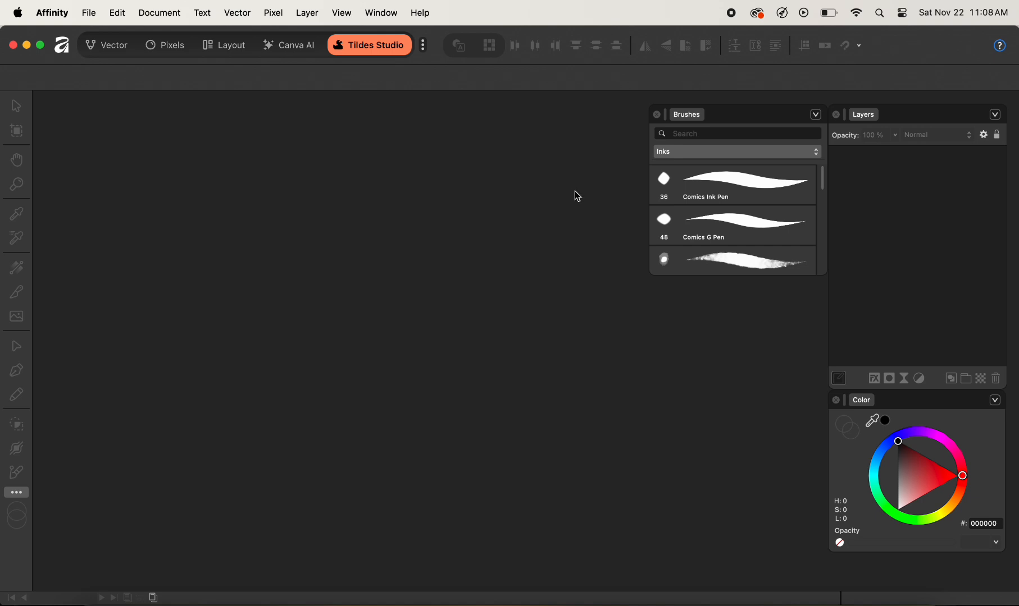
Step: Display the general Swatches panel and group it as a tab with the Color panel, with Swatches in front
{"action": "left_click", "coordinate": [388, 14]}
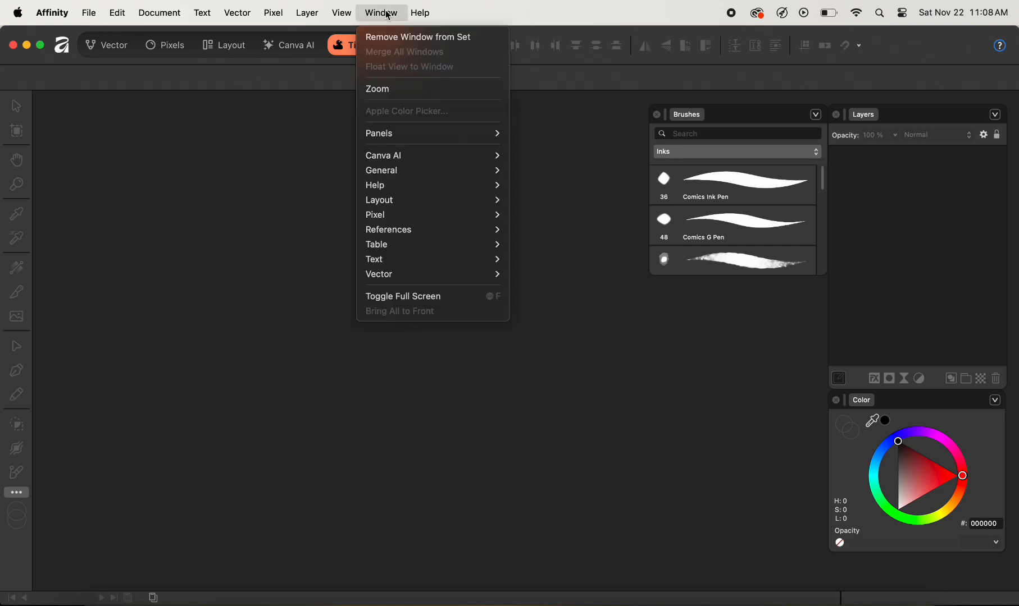
{"action": "mouse_move", "coordinate": [416, 170]}
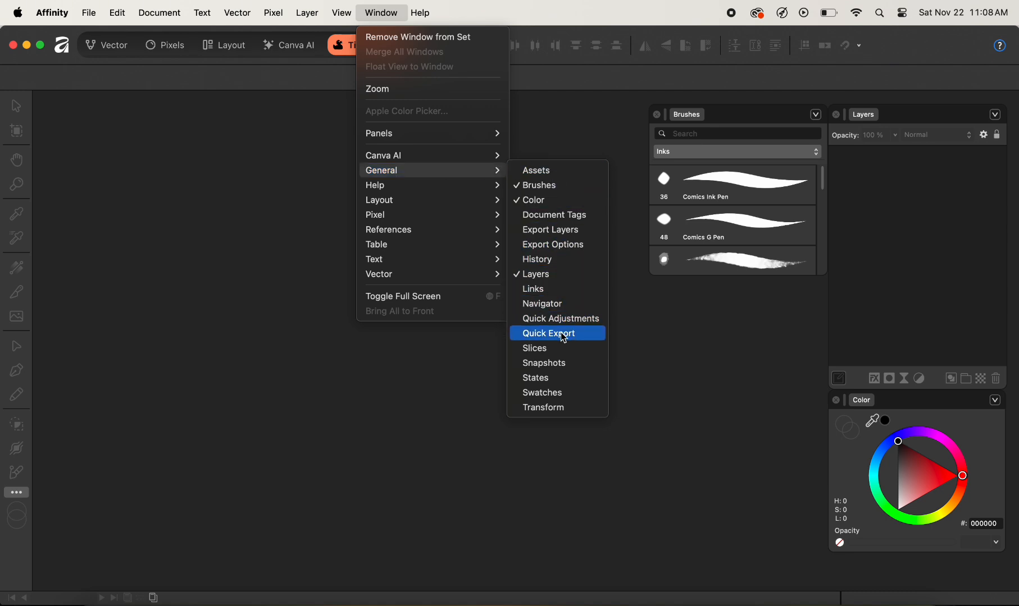
{"action": "left_click", "coordinate": [568, 393]}
{"action": "left_click_drag", "start_coordinate": [724, 290], "coordinate": [703, 323]}
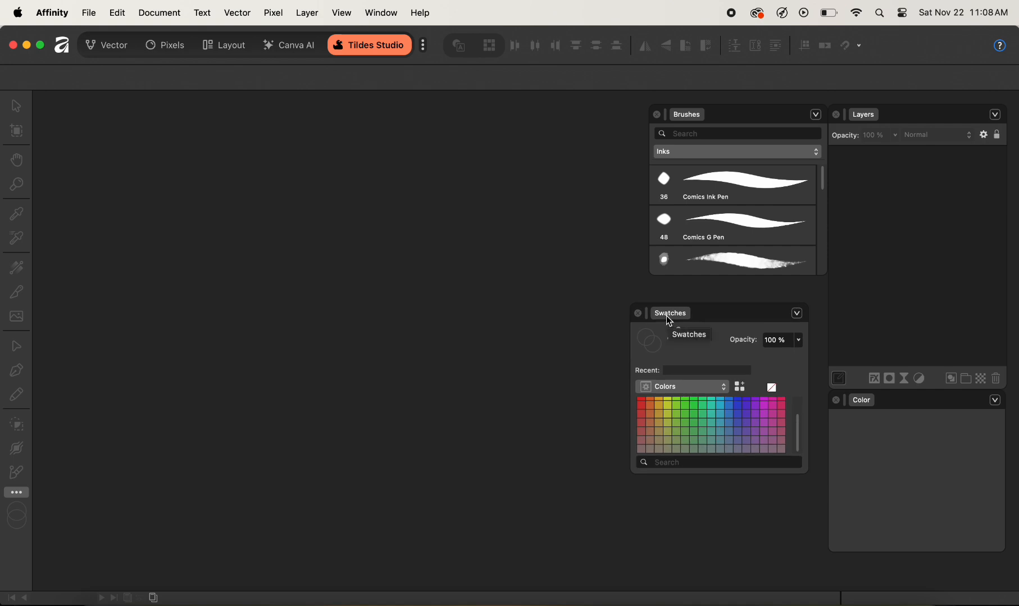
{"action": "left_click_drag", "start_coordinate": [668, 317], "coordinate": [930, 403]}
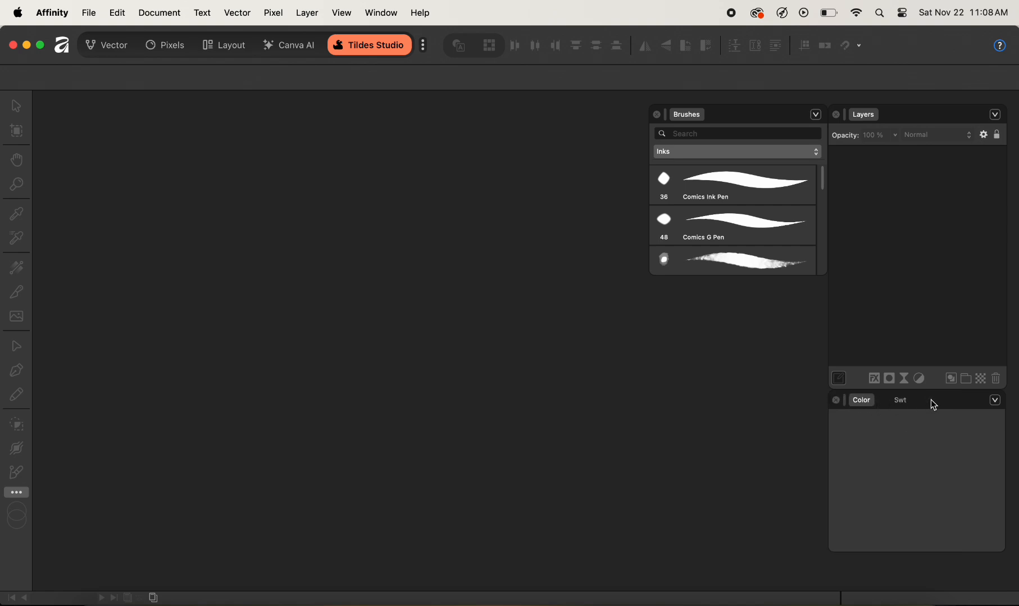
{"action": "left_click", "coordinate": [931, 399]}
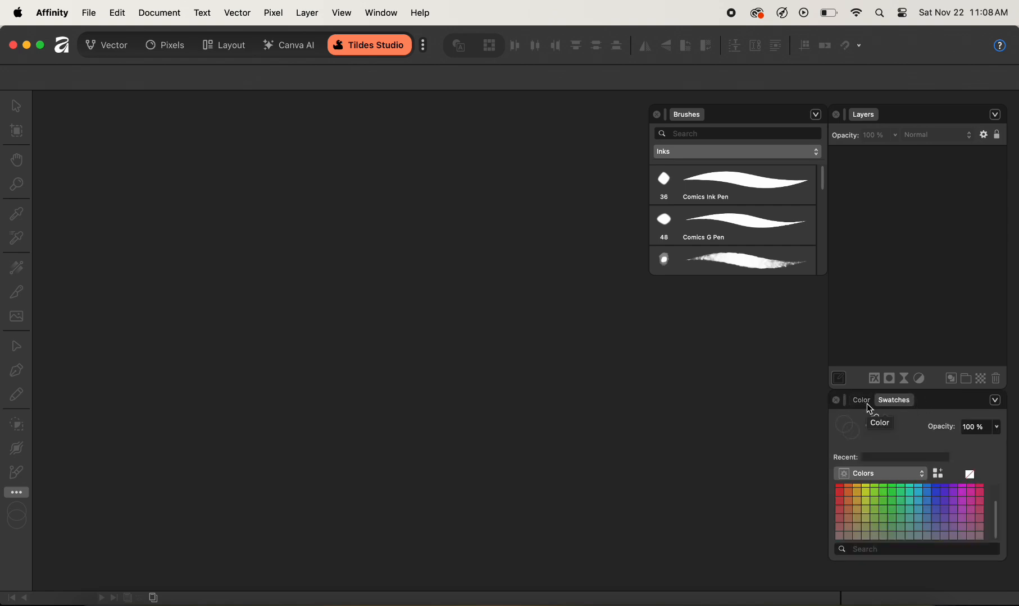
{"action": "left_click", "coordinate": [375, 13]}
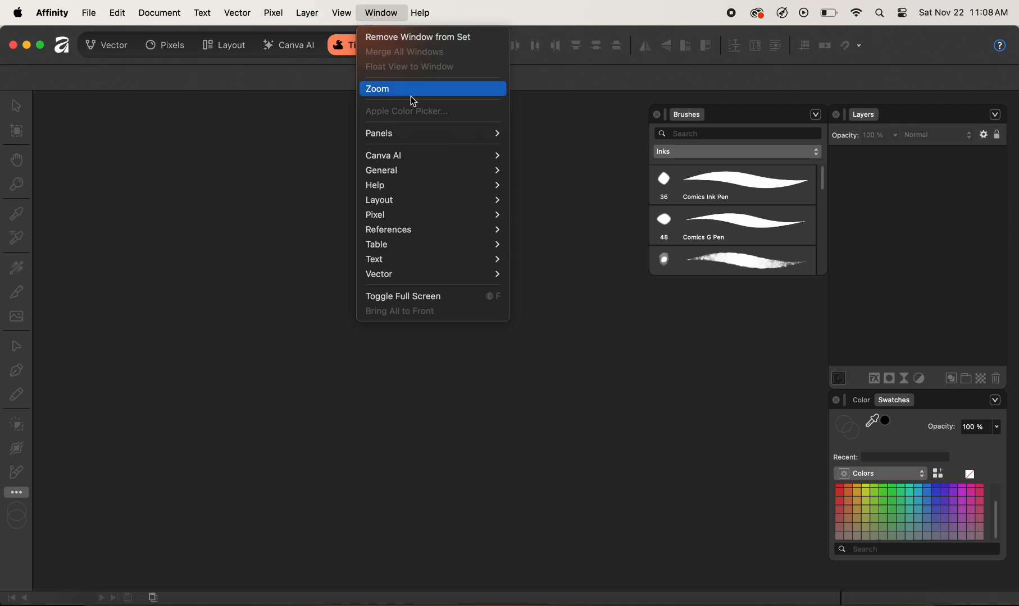
{"action": "mouse_move", "coordinate": [427, 217]}
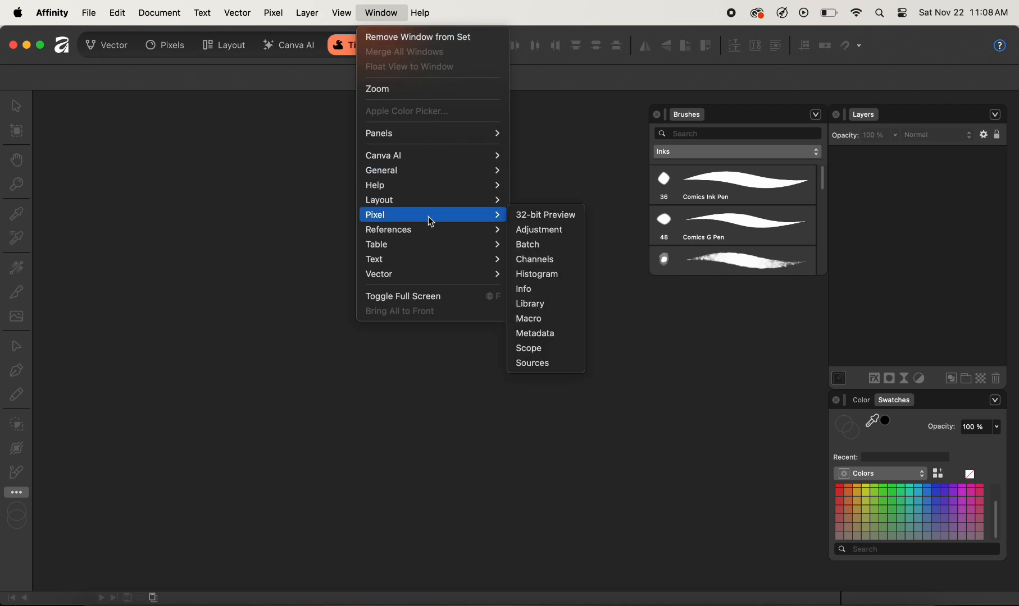
{"action": "left_click", "coordinate": [555, 279]}
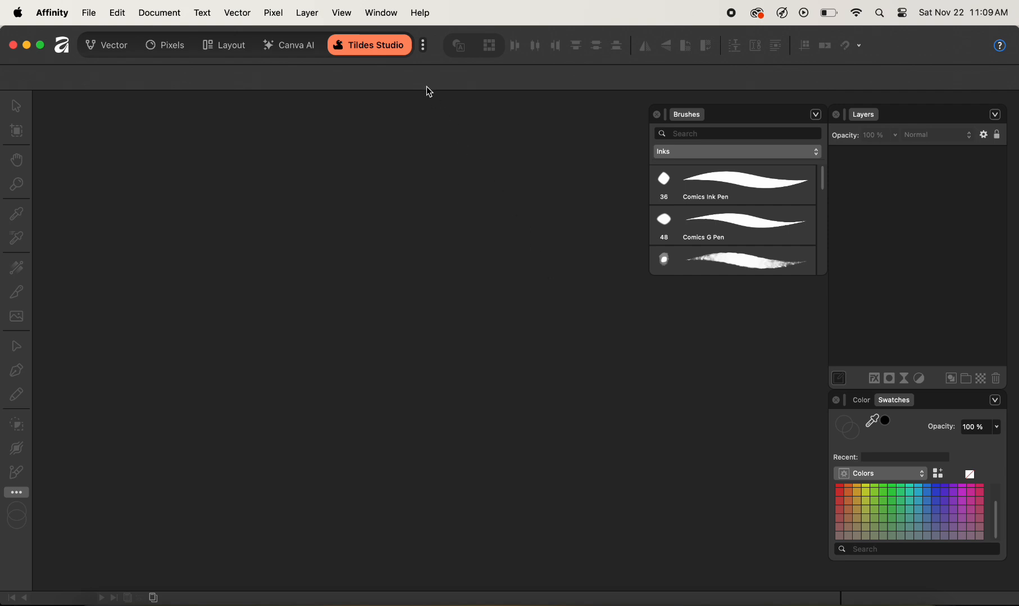
Step: Display the Character text panel and move it off the Layers panel into the empty workspace beside Brushes
{"action": "left_click", "coordinate": [378, 12]}
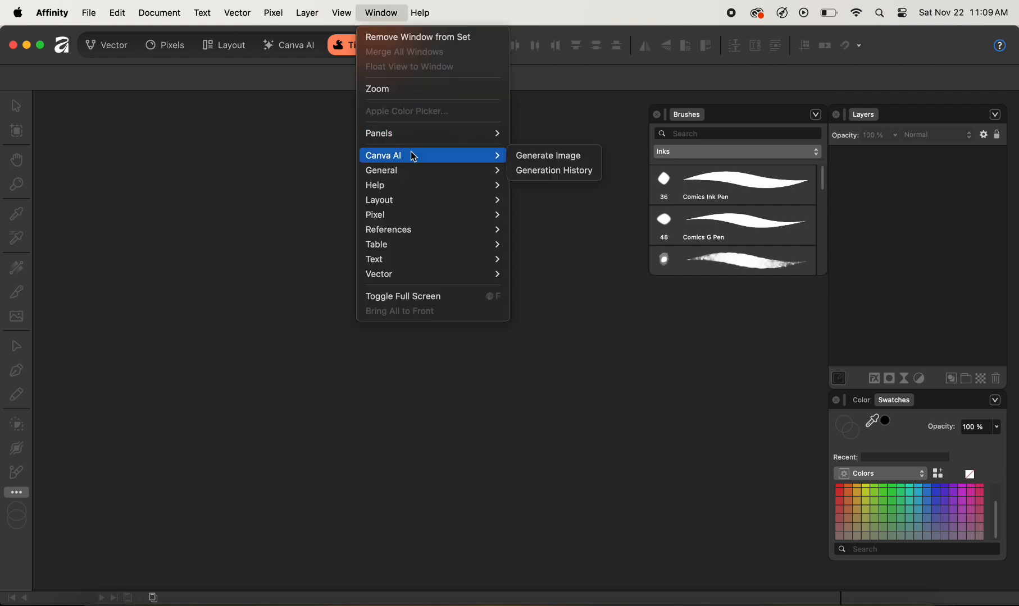
{"action": "mouse_move", "coordinate": [428, 259]}
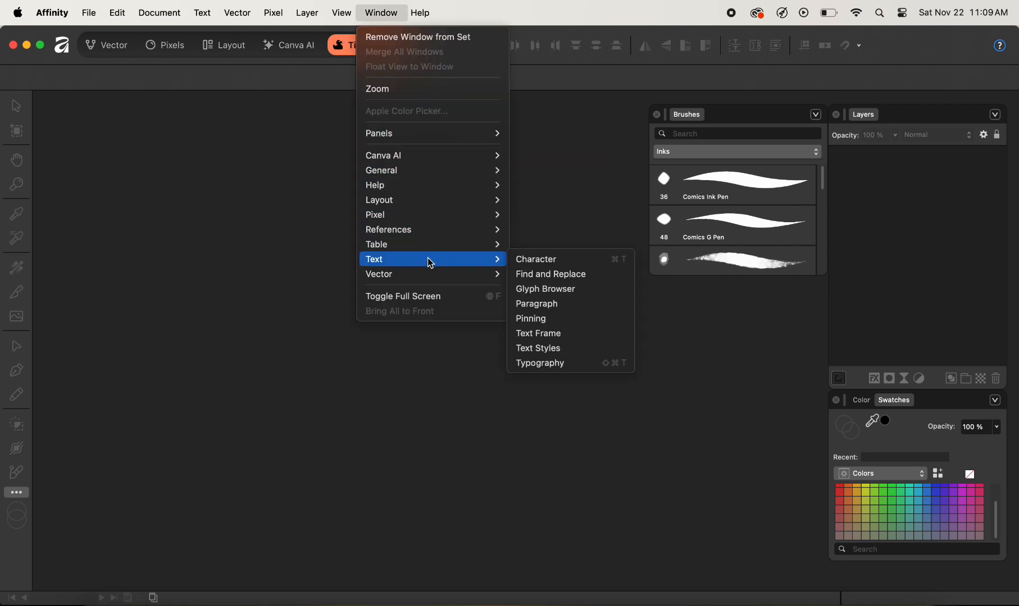
{"action": "left_click", "coordinate": [531, 259]}
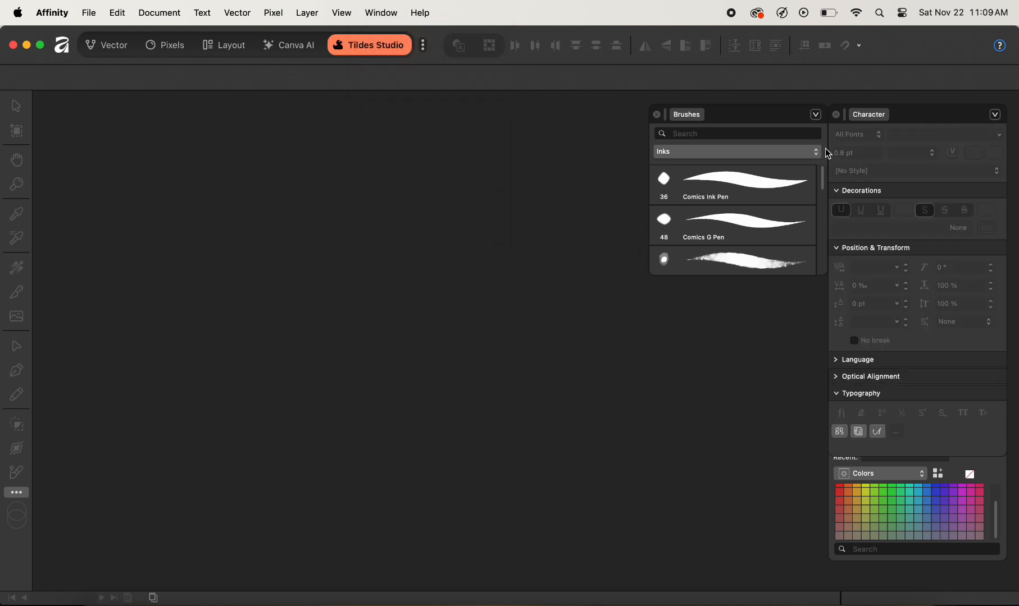
{"action": "left_click_drag", "start_coordinate": [898, 119], "coordinate": [501, 146]}
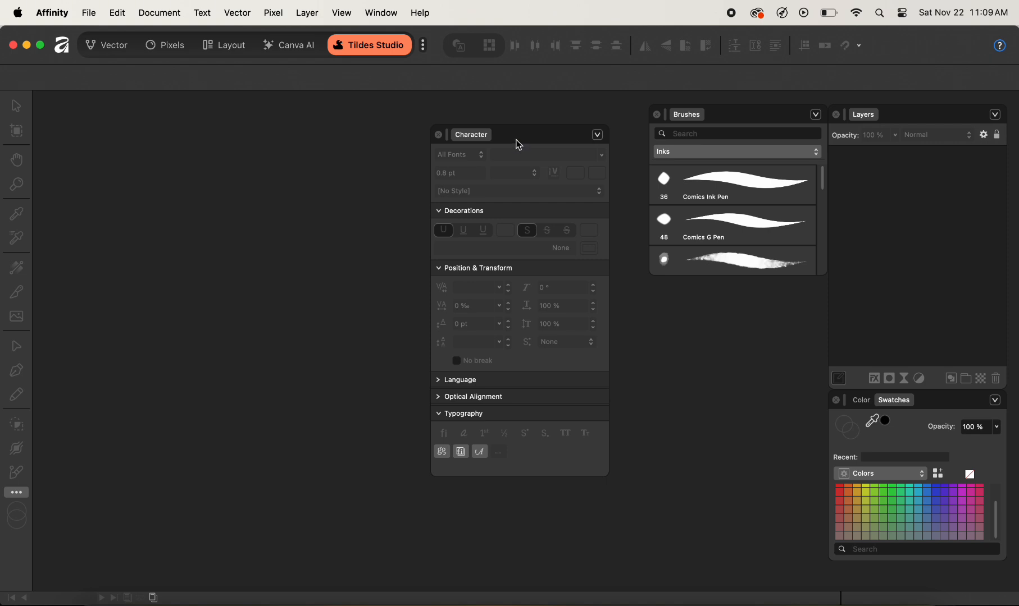
{"action": "left_click_drag", "start_coordinate": [515, 143], "coordinate": [496, 145]}
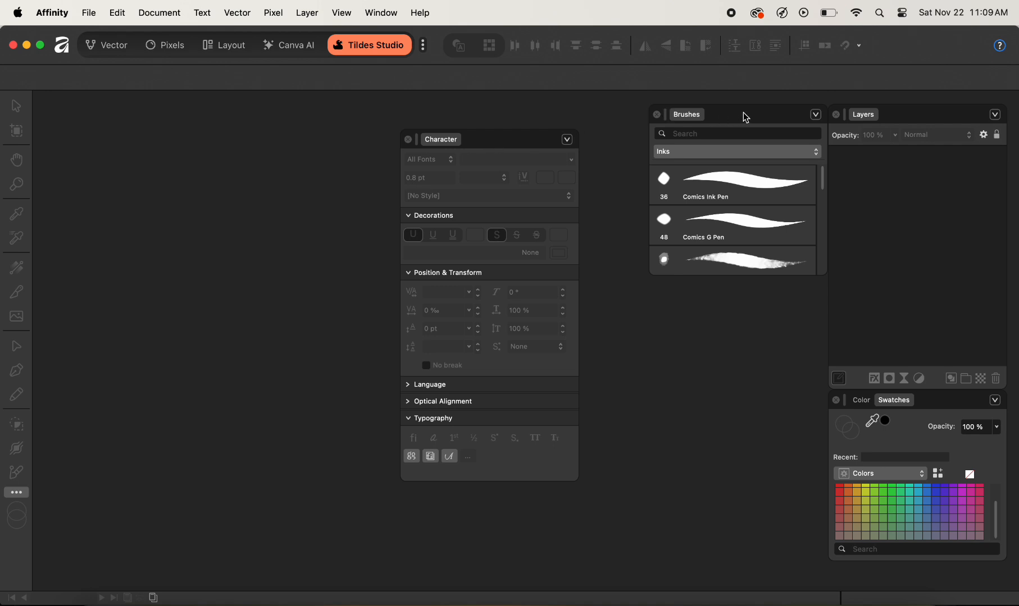
Step: Try grouping the Character panel as a tab with Layers and switch between the two tabs
{"action": "left_click_drag", "start_coordinate": [748, 111], "coordinate": [584, 166]}
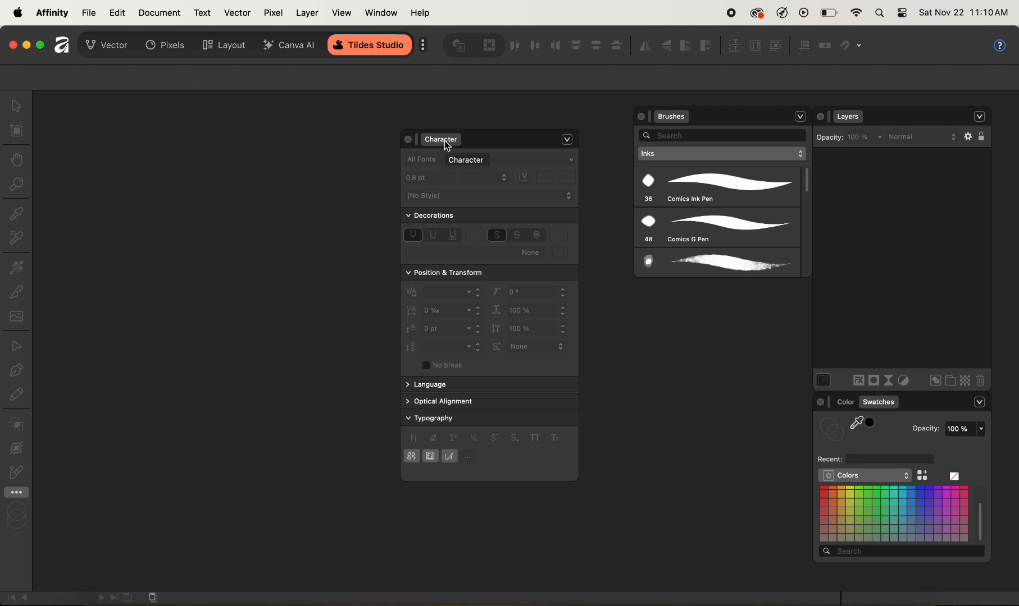
{"action": "left_click_drag", "start_coordinate": [444, 141], "coordinate": [906, 118]}
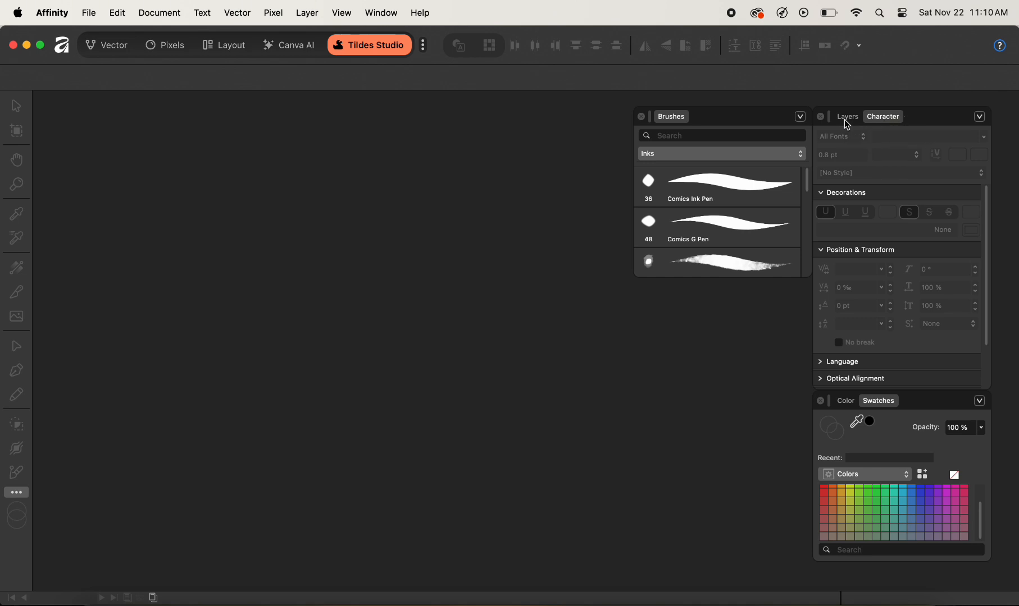
{"action": "left_click", "coordinate": [846, 122]}
{"action": "left_click", "coordinate": [895, 121]}
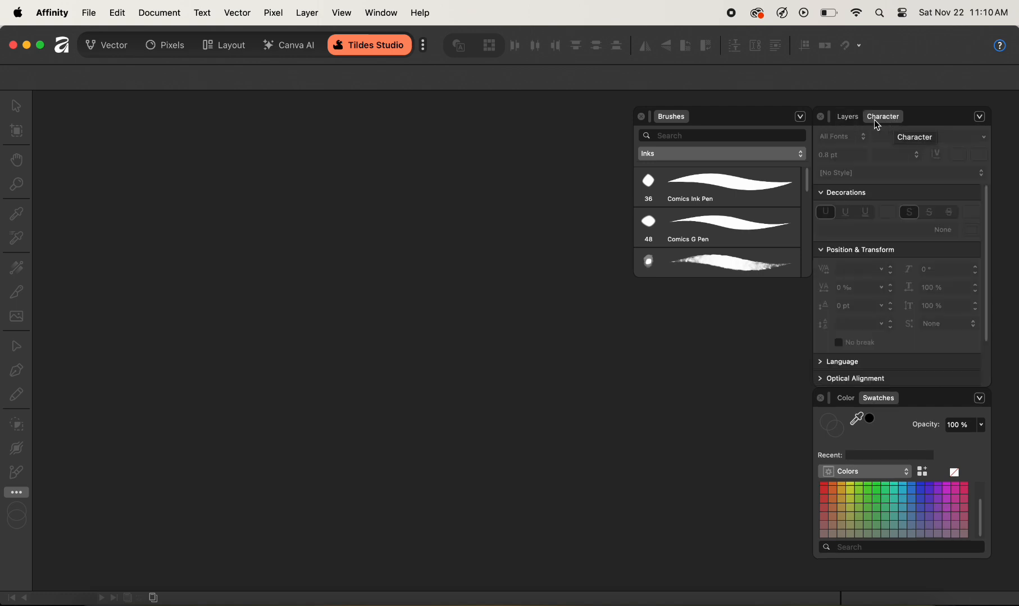
{"action": "left_click_drag", "start_coordinate": [841, 121], "coordinate": [874, 129]}
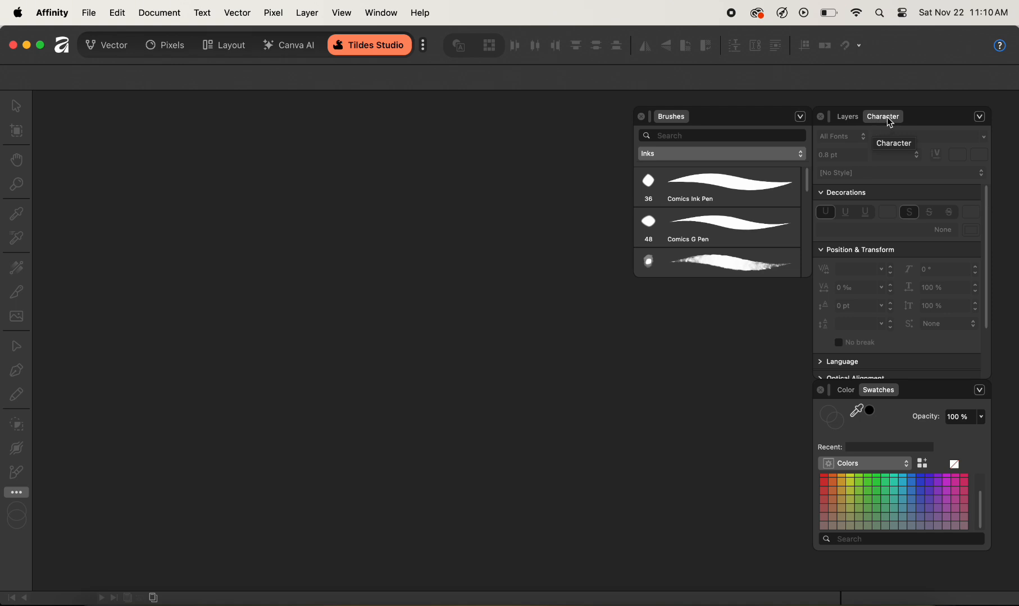
Step: Detach Character from Layers to the opposite side of the workspace near the tools, and separate the Layers and Color stack from Brushes
{"action": "mouse_move", "coordinate": [883, 122]}
{"action": "left_mouse_down"}
{"action": "mouse_move", "coordinate": [613, 131]}
{"action": "mouse_move", "coordinate": [412, 158]}
{"action": "mouse_move", "coordinate": [150, 150]}
{"action": "left_mouse_up"}
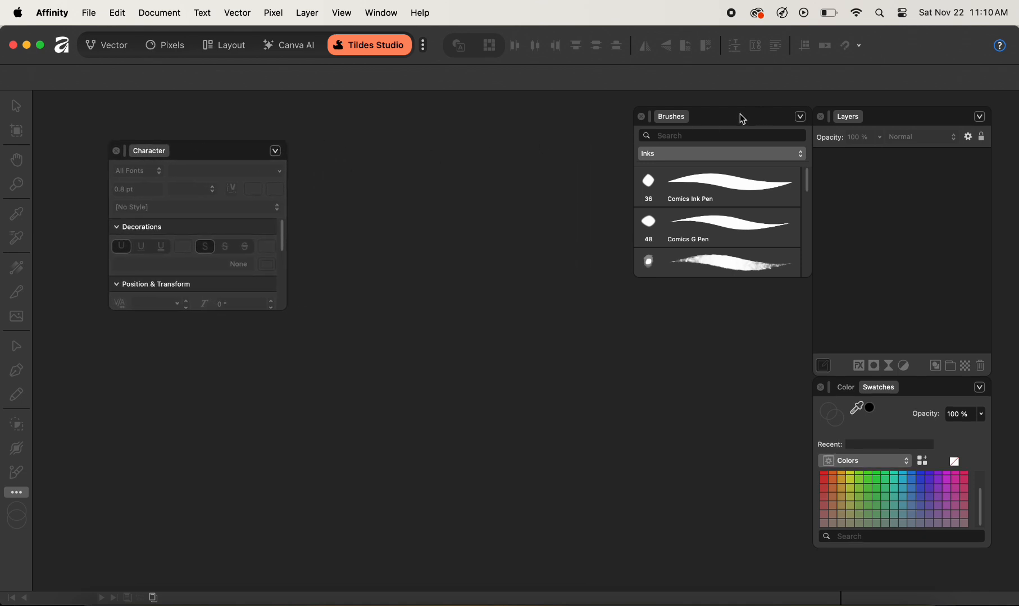
{"action": "mouse_move", "coordinate": [739, 115]}
{"action": "left_mouse_down"}
{"action": "mouse_move", "coordinate": [592, 114]}
{"action": "mouse_move", "coordinate": [694, 120]}
{"action": "left_mouse_up"}
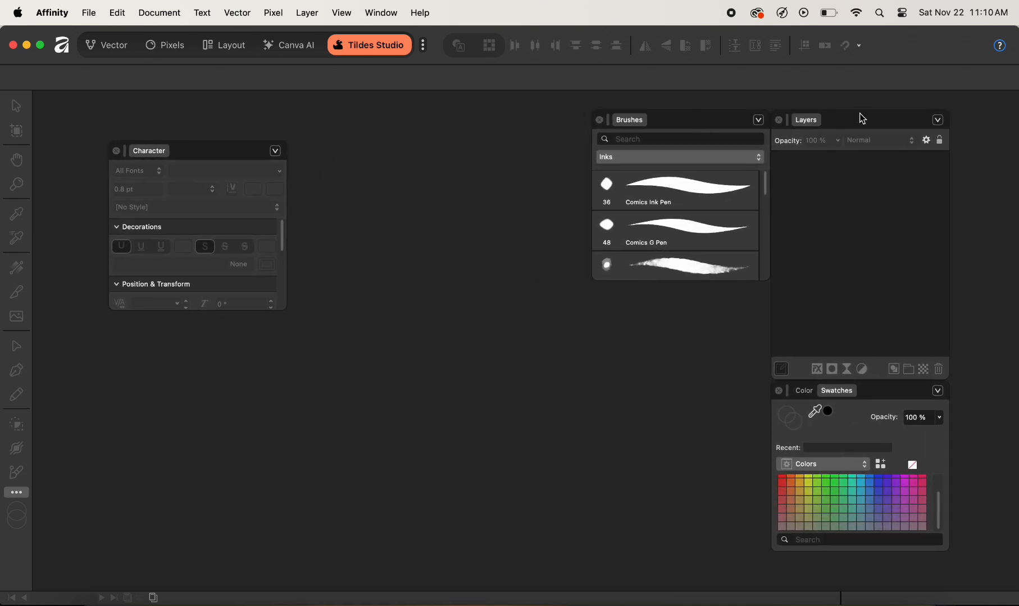
{"action": "left_click_drag", "start_coordinate": [862, 119], "coordinate": [919, 118]}
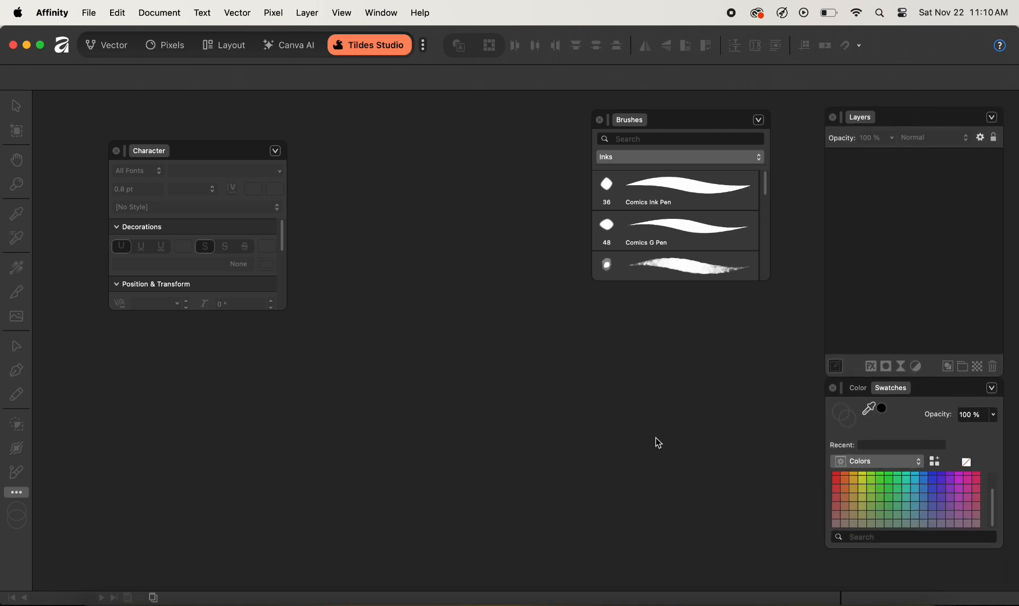
Step: Move the Color and Swatches group below Character, add Brushes as its third tab, and show the Color tab
{"action": "left_click_drag", "start_coordinate": [958, 389], "coordinate": [247, 383]}
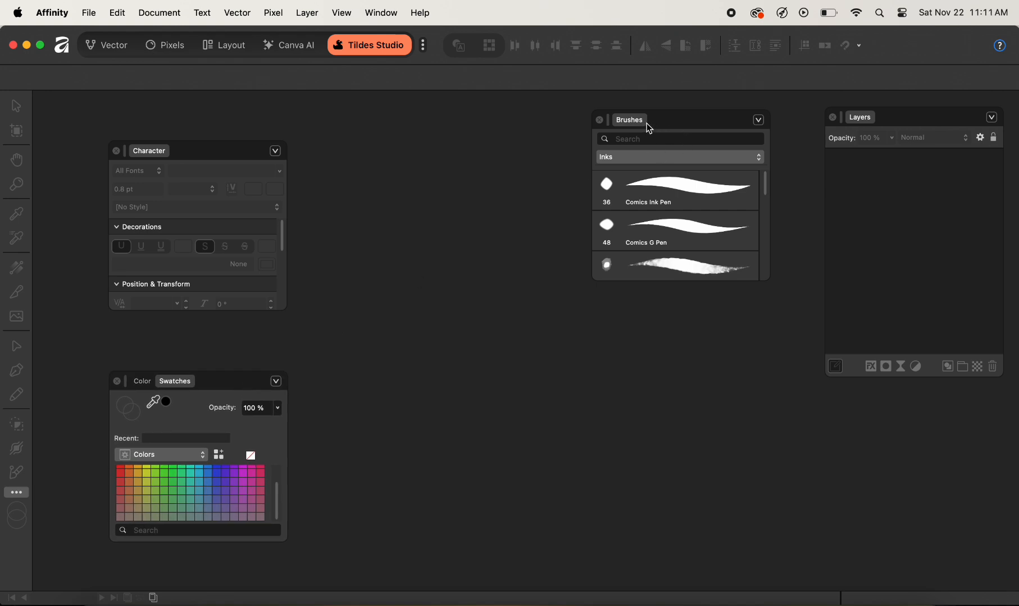
{"action": "mouse_move", "coordinate": [647, 123]}
{"action": "left_mouse_down"}
{"action": "mouse_move", "coordinate": [604, 154]}
{"action": "mouse_move", "coordinate": [518, 256]}
{"action": "mouse_move", "coordinate": [234, 384]}
{"action": "left_mouse_up"}
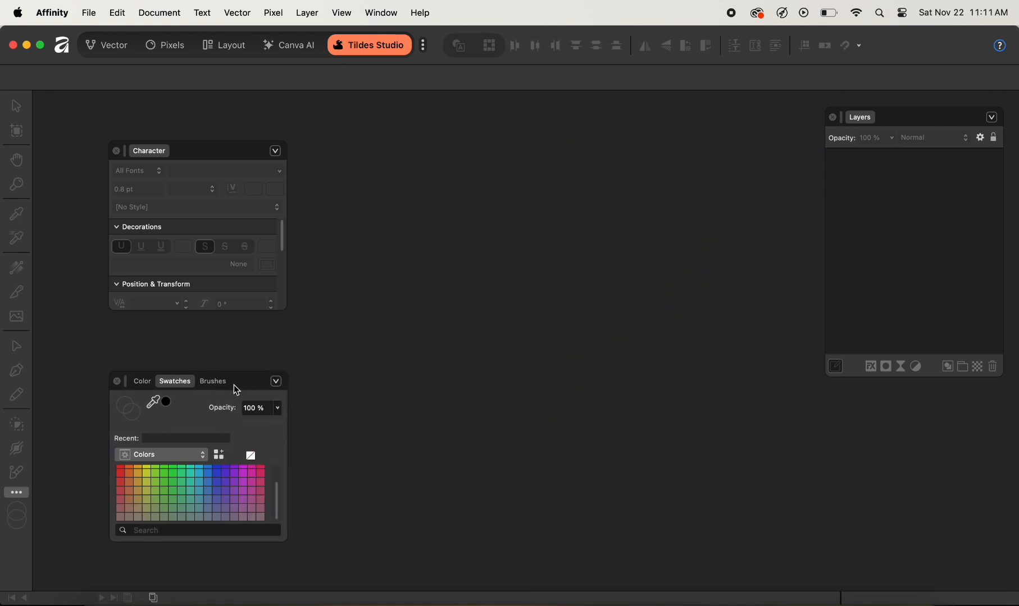
{"action": "left_click", "coordinate": [231, 388]}
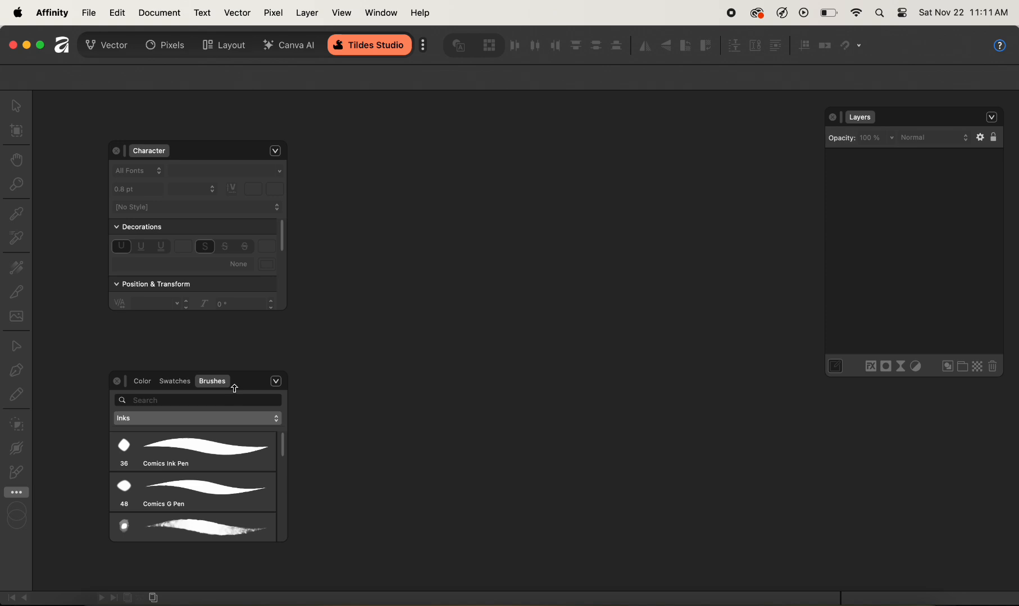
{"action": "left_click", "coordinate": [141, 384]}
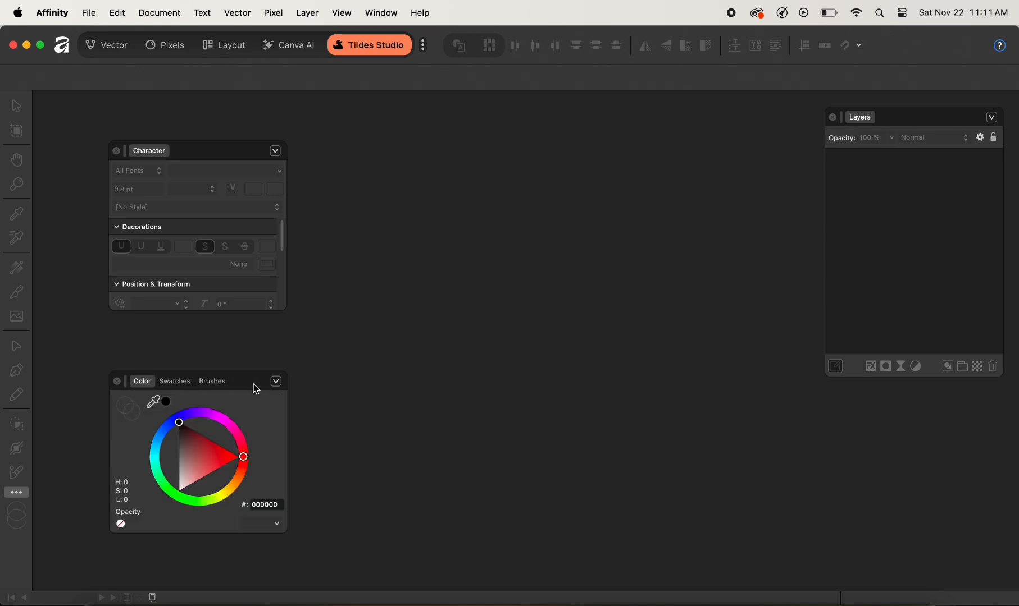
Step: Stack the Color, Swatches and Brushes group directly above Character near the tools, and stretch Layers down to nearly the full workspace height
{"action": "left_click_drag", "start_coordinate": [253, 382], "coordinate": [455, 183]}
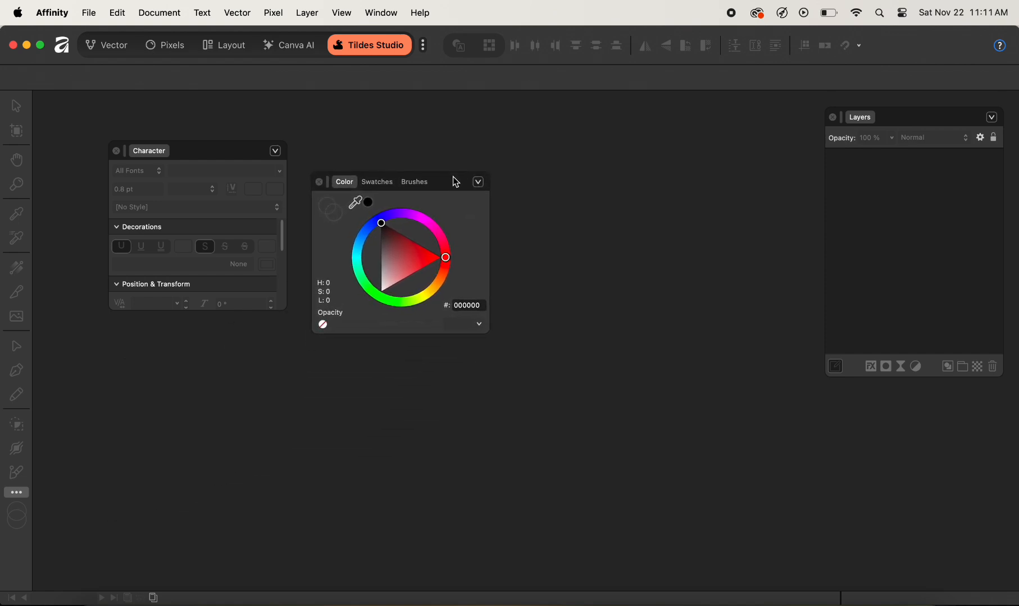
{"action": "left_click_drag", "start_coordinate": [219, 149], "coordinate": [183, 308]}
{"action": "left_click_drag", "start_coordinate": [465, 183], "coordinate": [216, 122]}
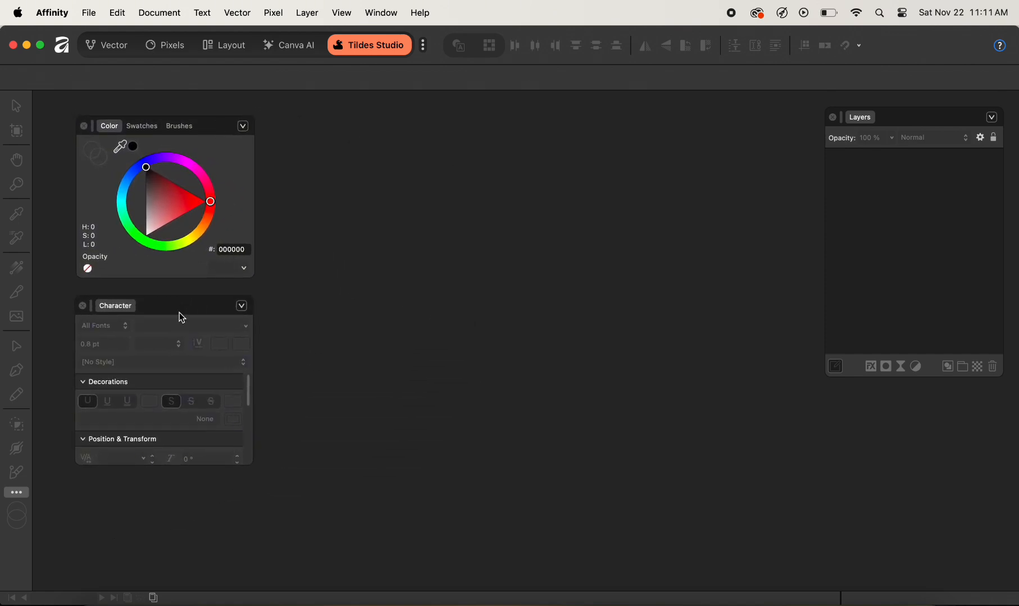
{"action": "left_click_drag", "start_coordinate": [180, 312], "coordinate": [149, 294]}
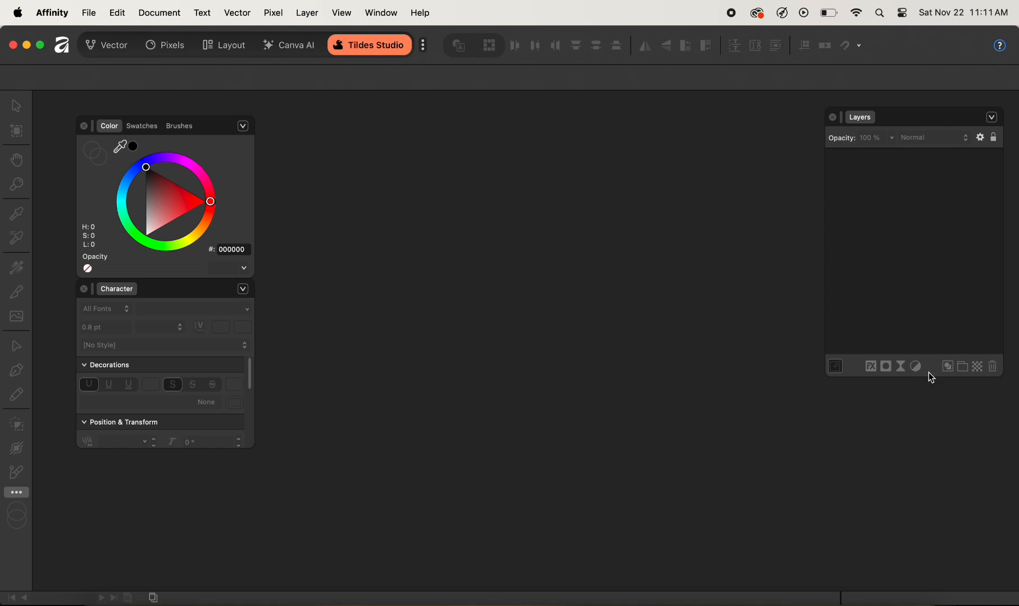
{"action": "left_click_drag", "start_coordinate": [925, 379], "coordinate": [945, 584]}
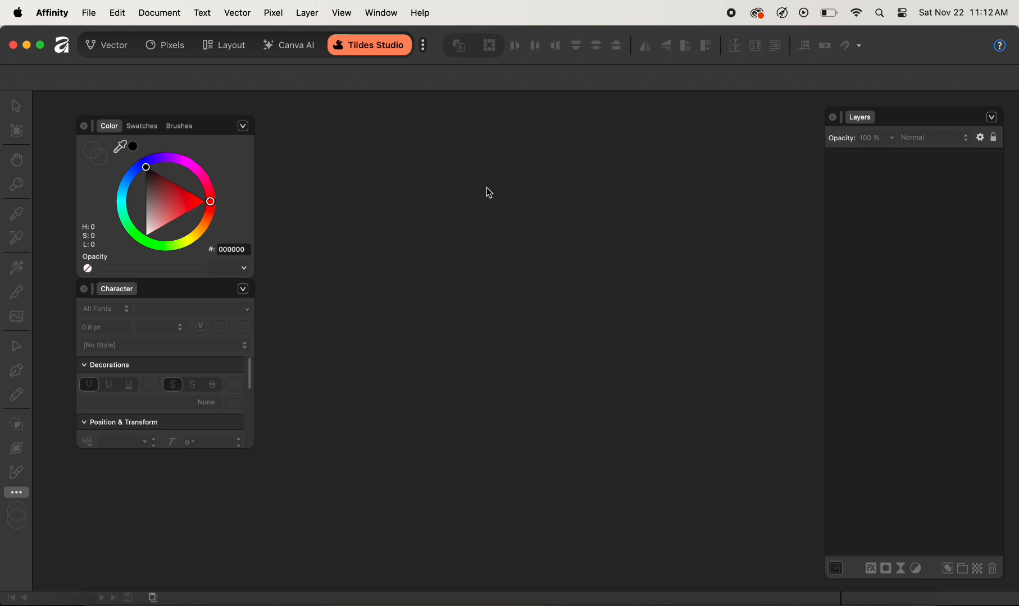
Step: Check the edit, import, export and delete options available for Tildes Studio in the studio list
{"action": "left_click", "coordinate": [425, 46]}
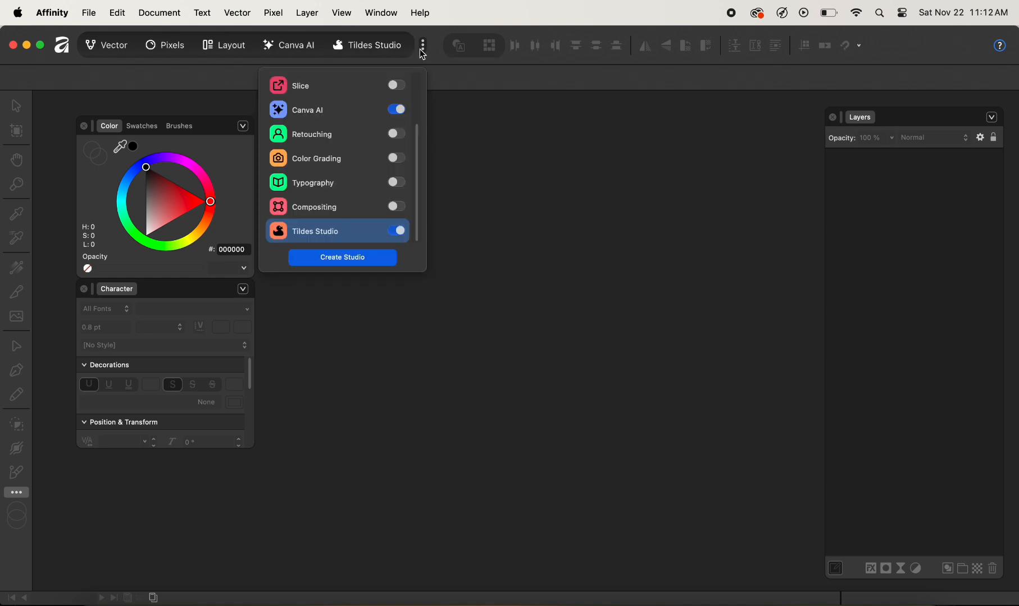
{"action": "right_click", "coordinate": [335, 237]}
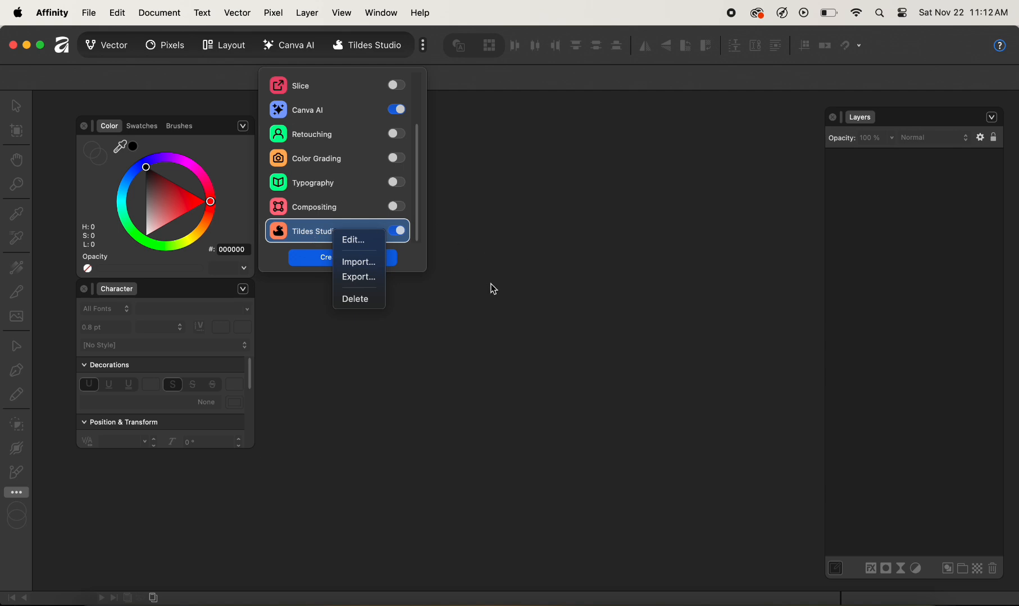
{"action": "left_click", "coordinate": [476, 298]}
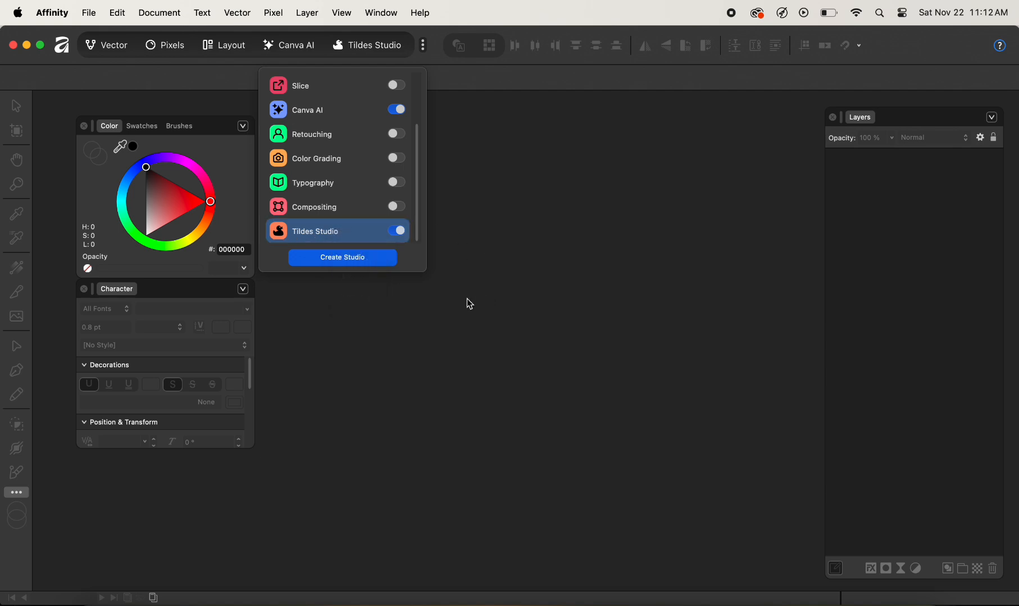
{"action": "left_click", "coordinate": [466, 298]}
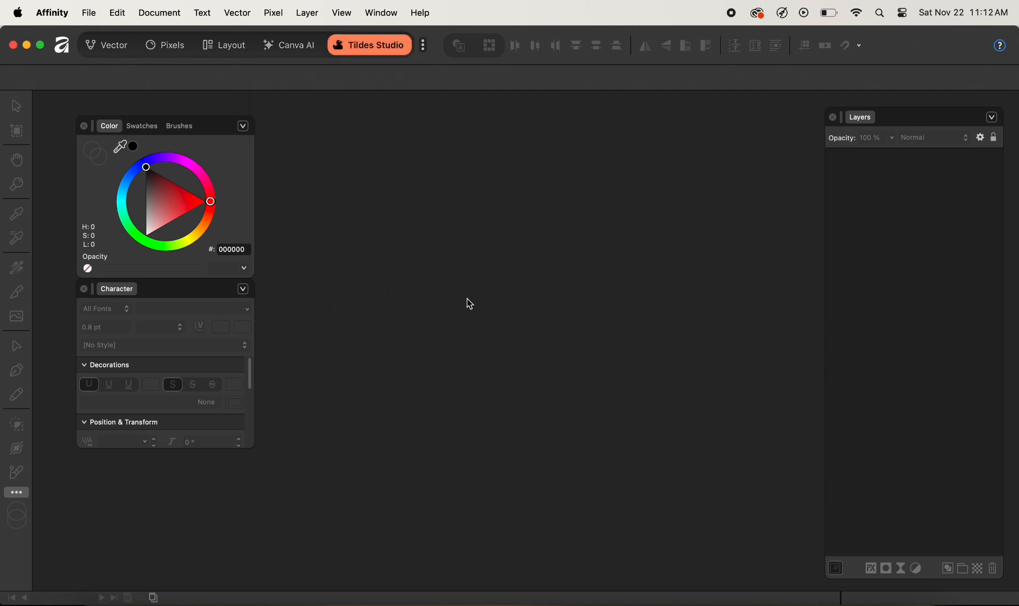